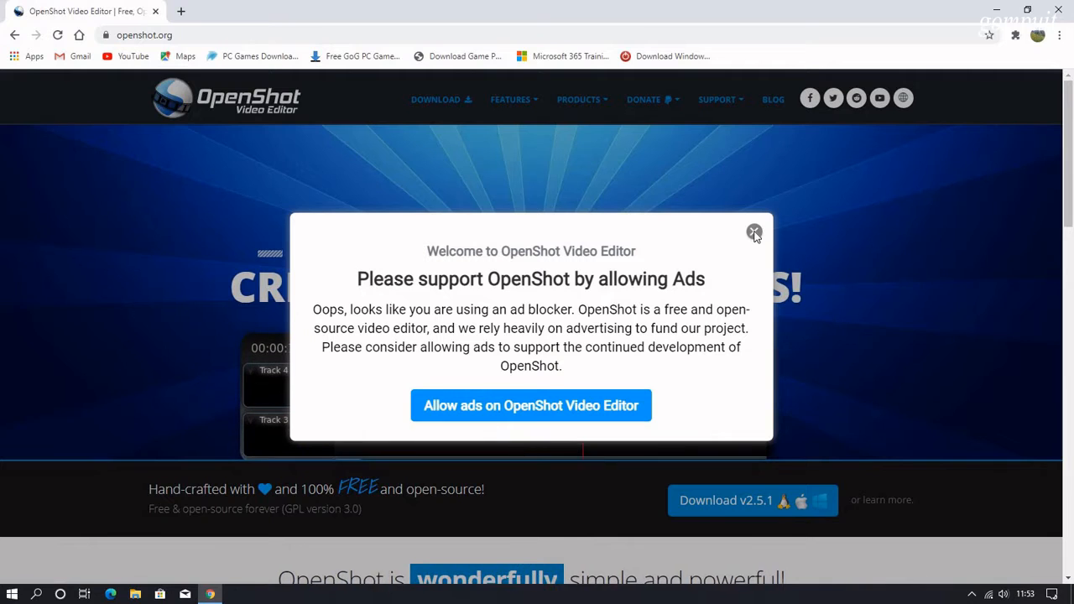
# Step: Download the 64-bit Windows installer of OpenShot v2.5.1 from openshot.org, dismissing the ad-blocker notices
pyautogui.click(753, 232)
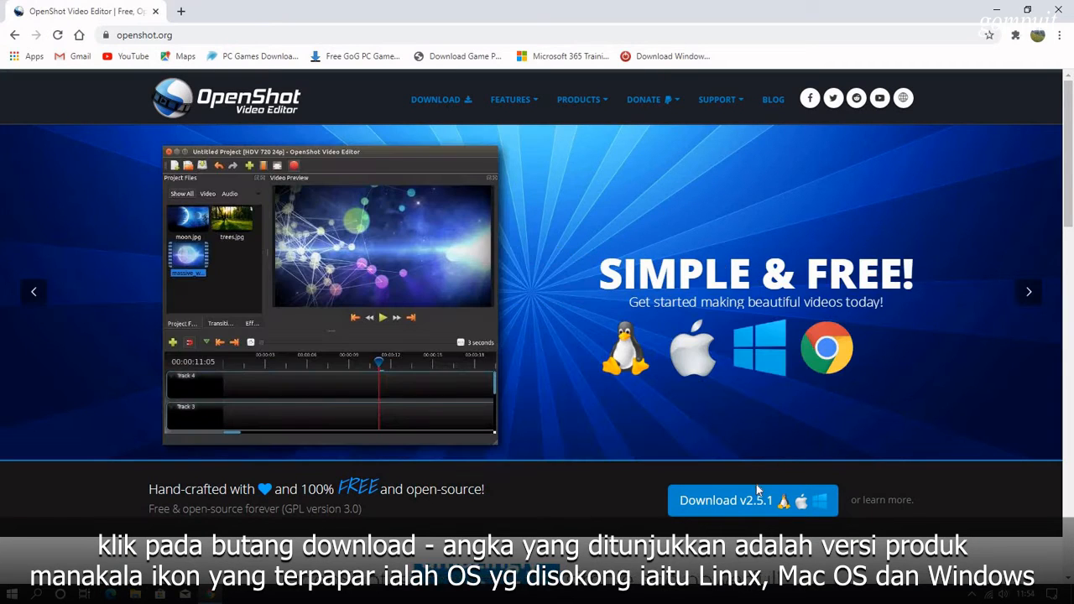
pyautogui.click(736, 502)
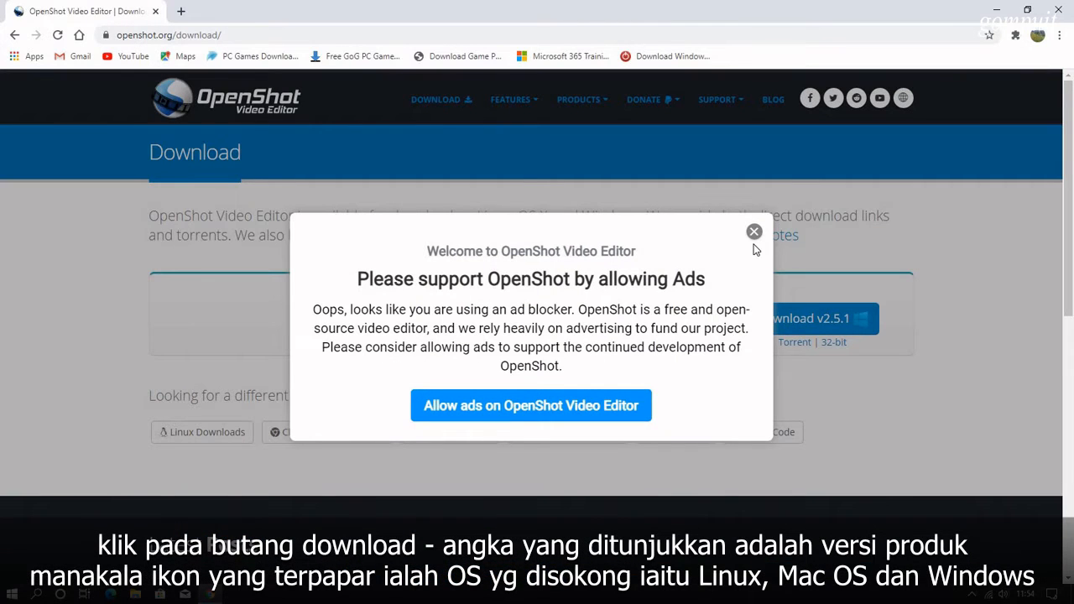
pyautogui.click(753, 232)
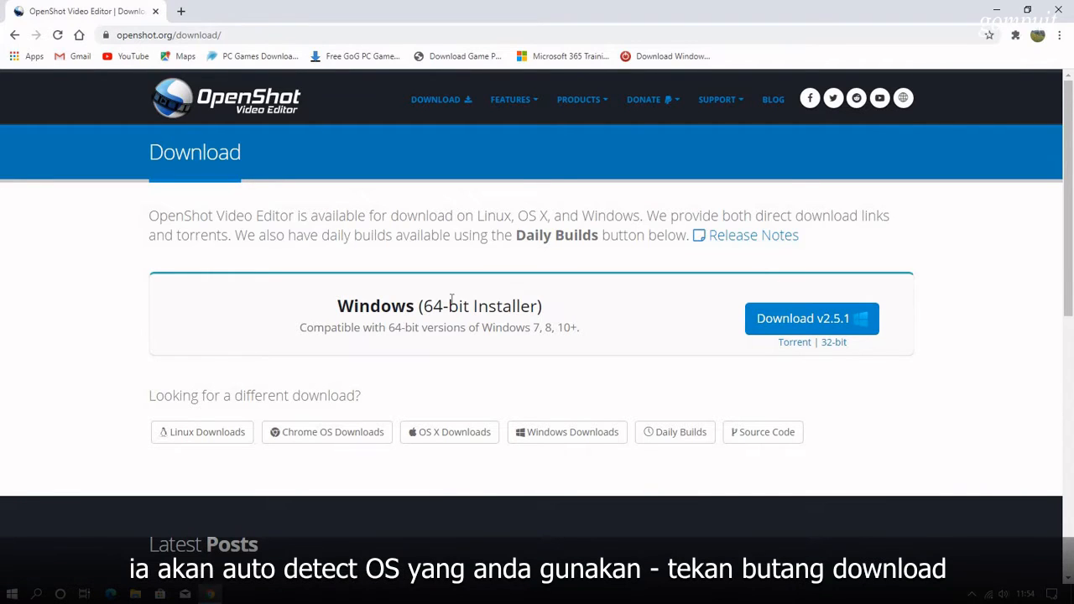
pyautogui.click(810, 320)
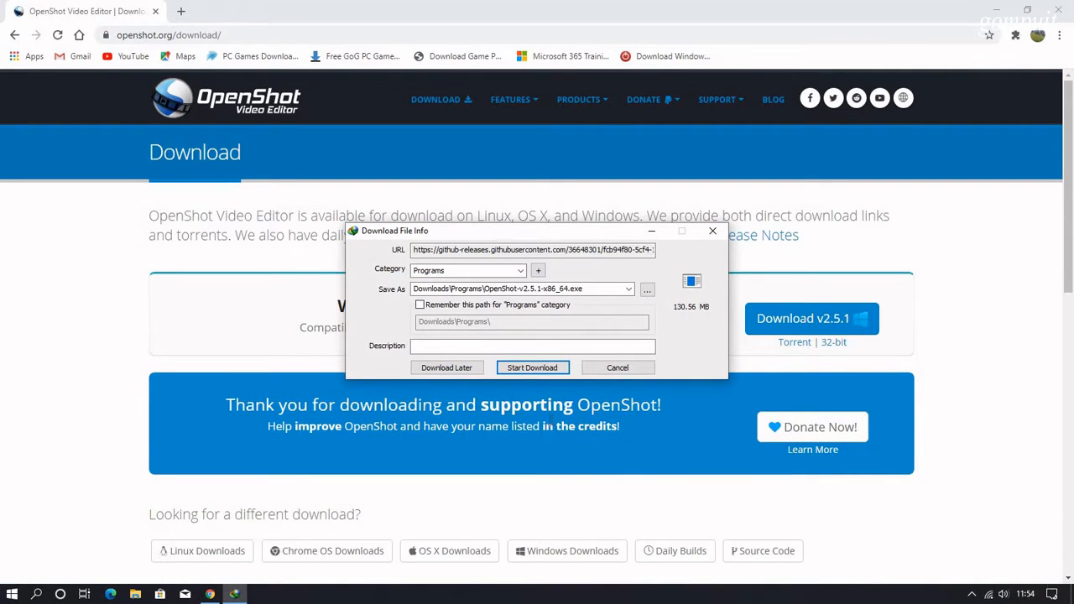
pyautogui.click(532, 369)
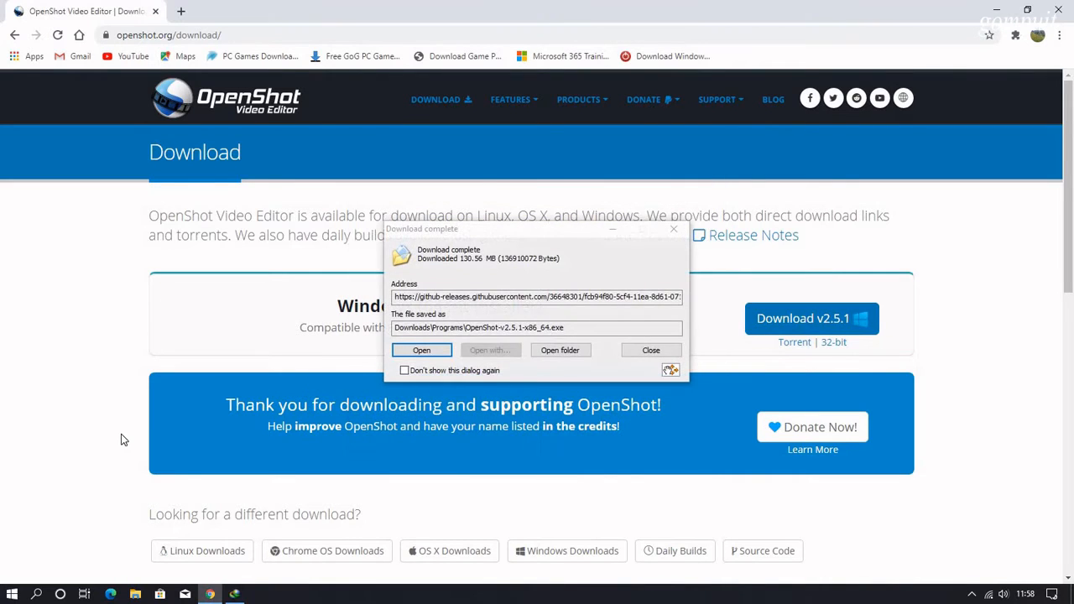
# Step: Run the downloaded OpenShot-v2.5.1-x86_64 installer from its download folder and close the browser and folder windows
pyautogui.click(559, 350)
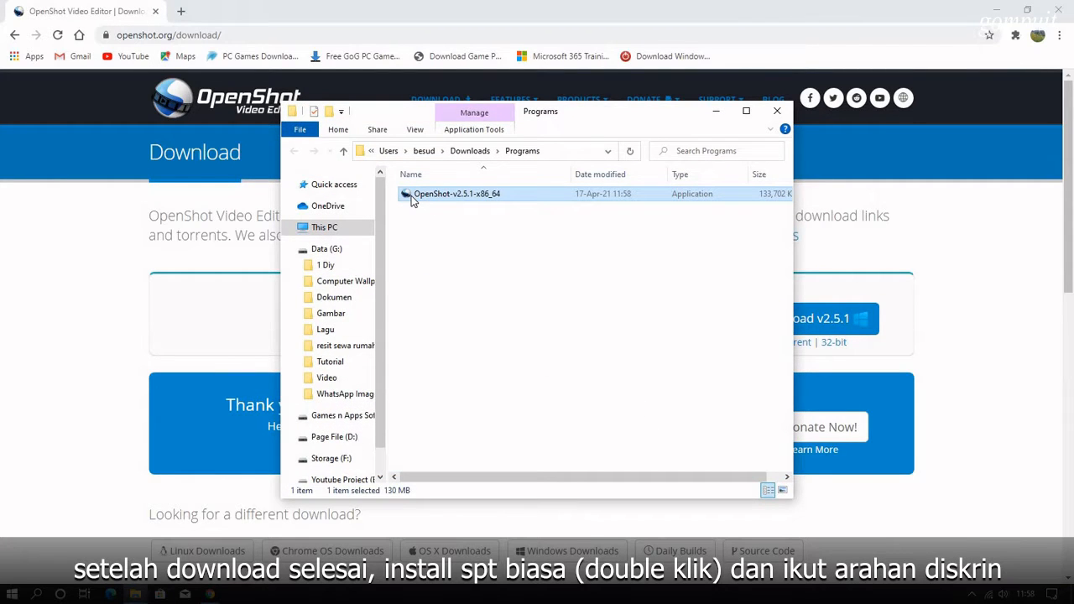
pyautogui.doubleClick(411, 195)
pyautogui.click(1060, 14)
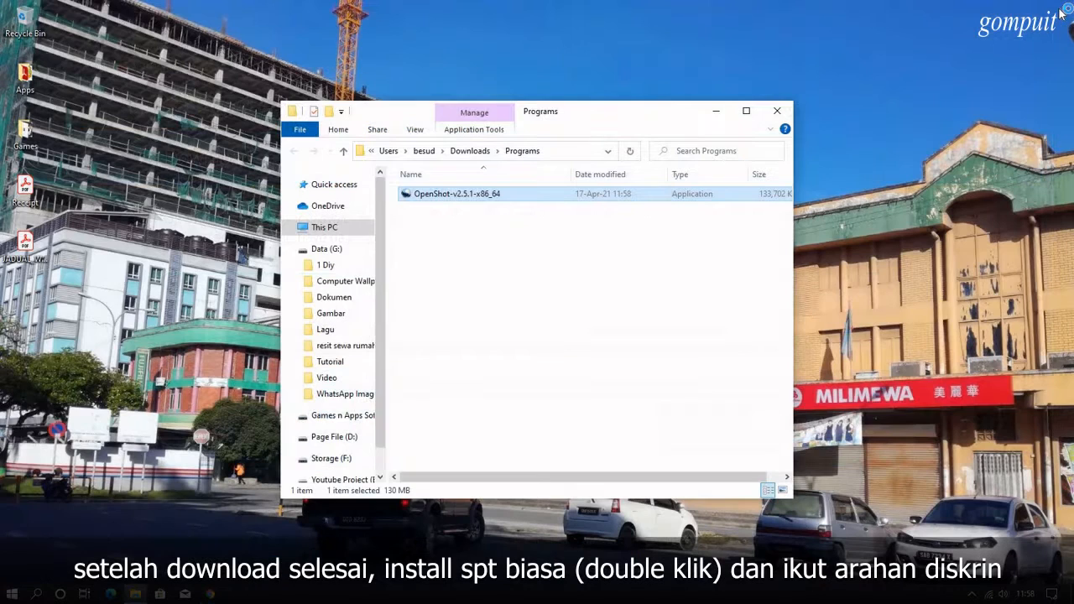
pyautogui.click(777, 111)
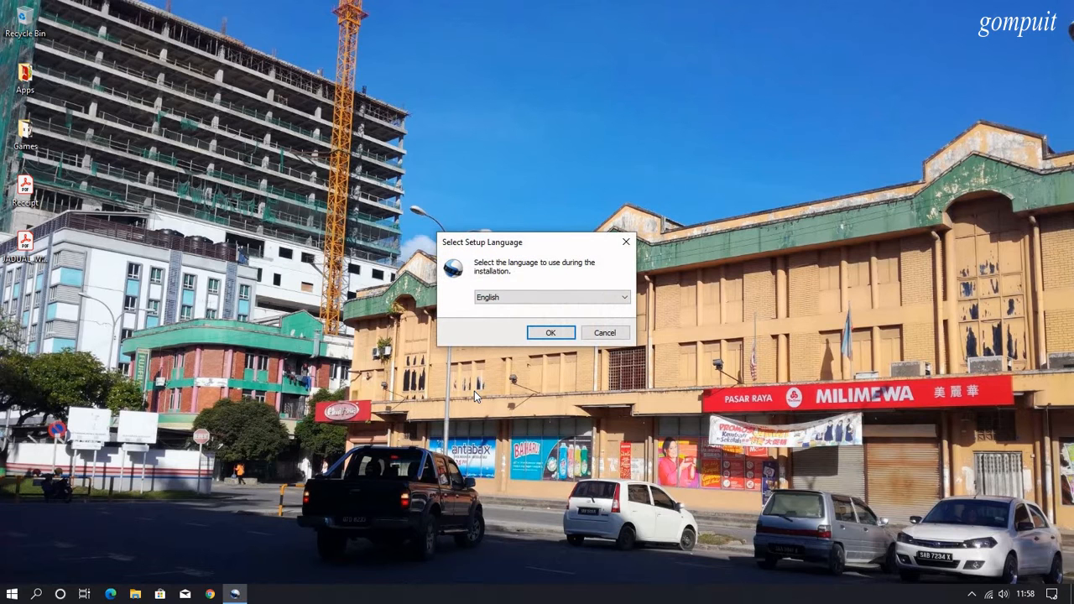
# Step: Use English as the setup language and accept the license agreement
pyautogui.click(550, 333)
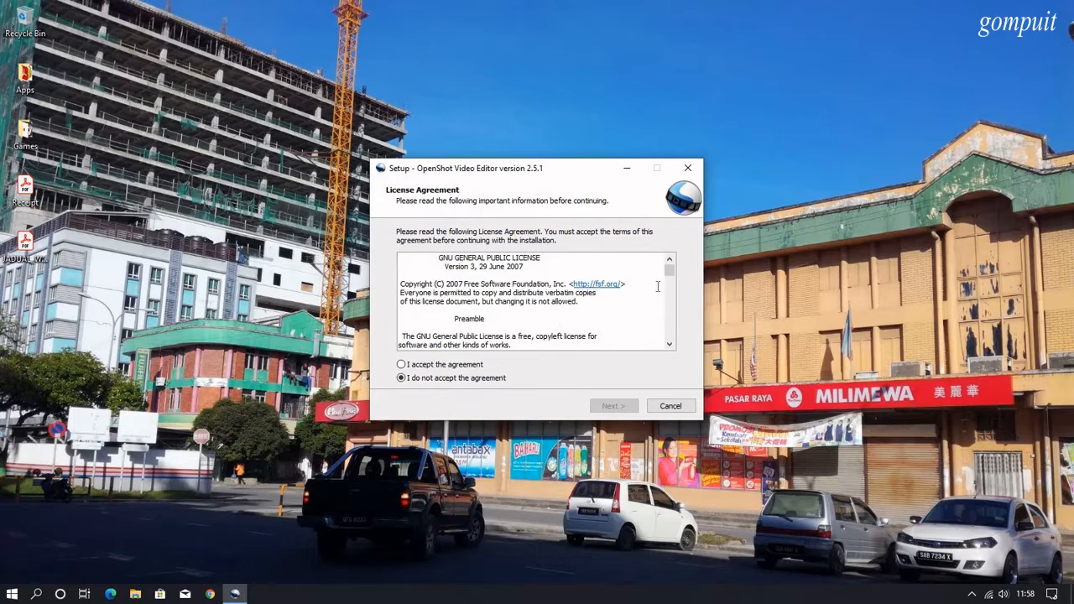
pyautogui.moveTo(671, 274); pyautogui.dragTo(682, 344)
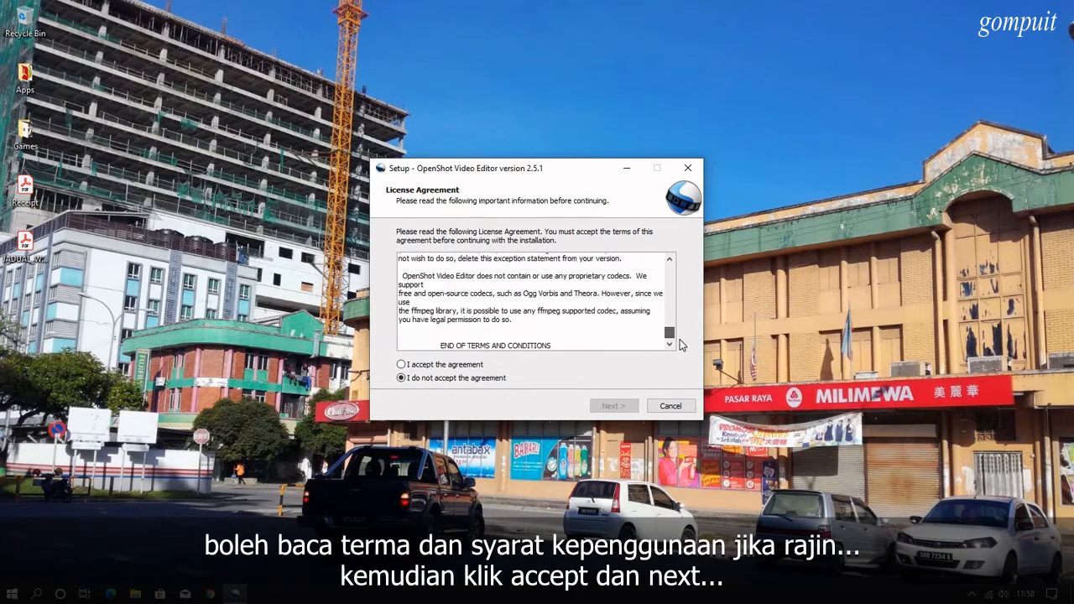
pyautogui.click(403, 366)
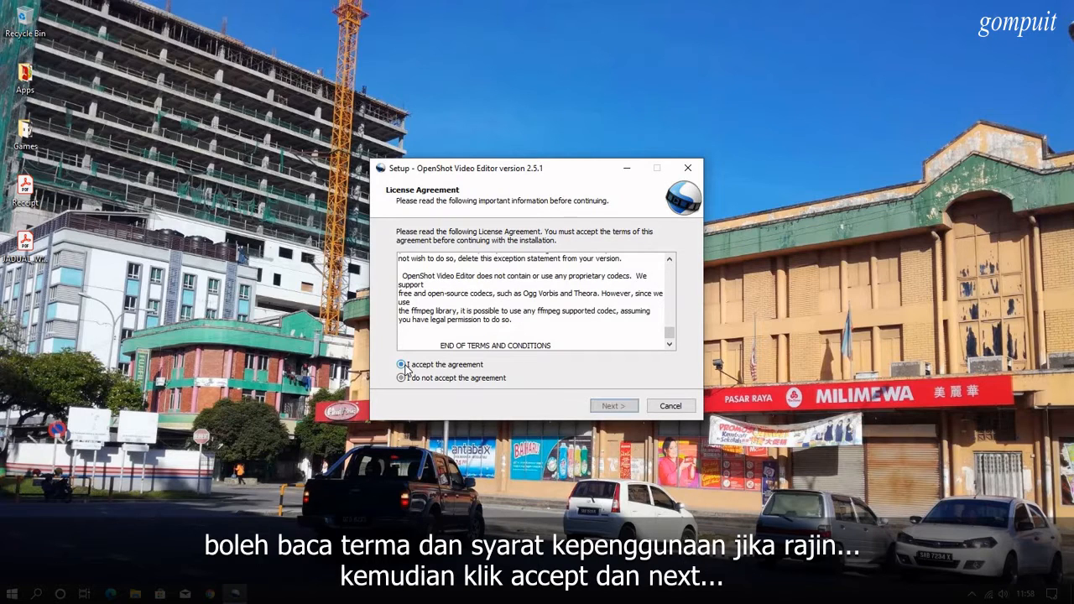
pyautogui.click(612, 406)
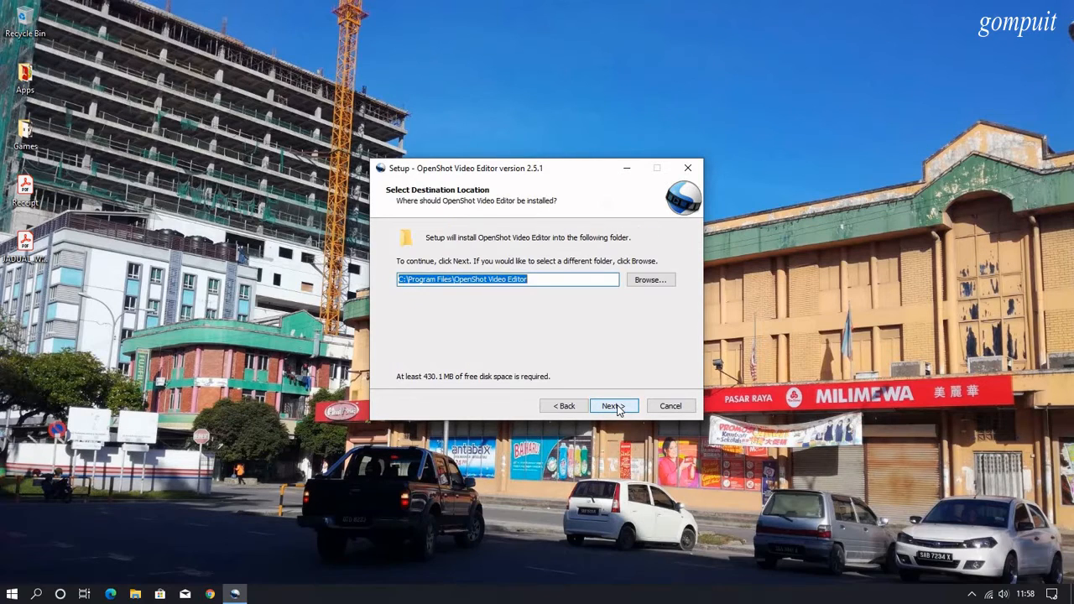
# Step: Install OpenShot Video Editor in C:\Program Files\OpenShot Video Editor with a desktop shortcut, and finish setup with the program launching
pyautogui.click(614, 406)
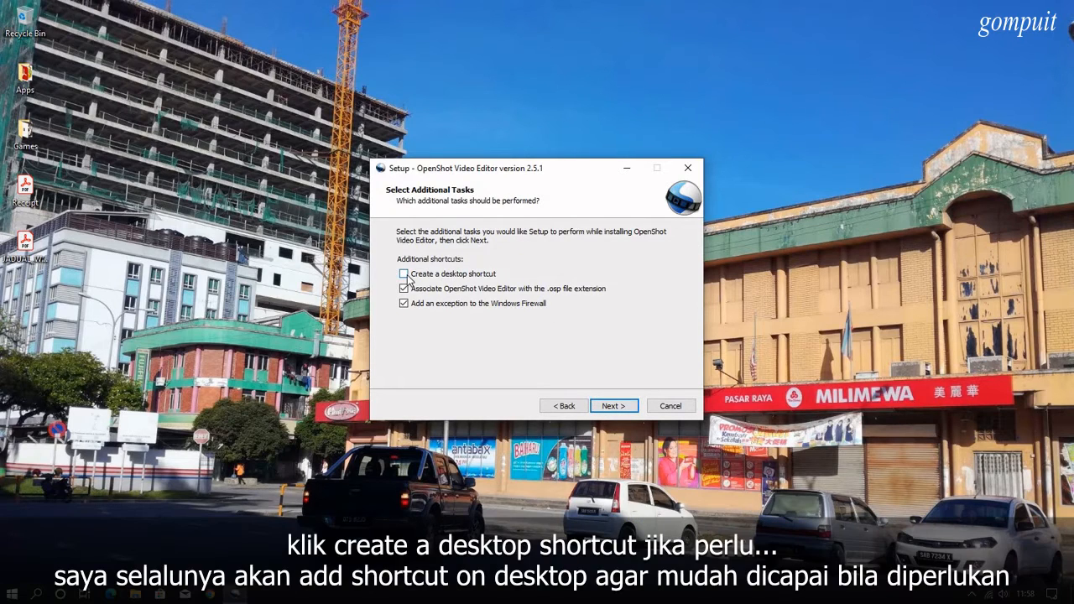
pyautogui.click(613, 406)
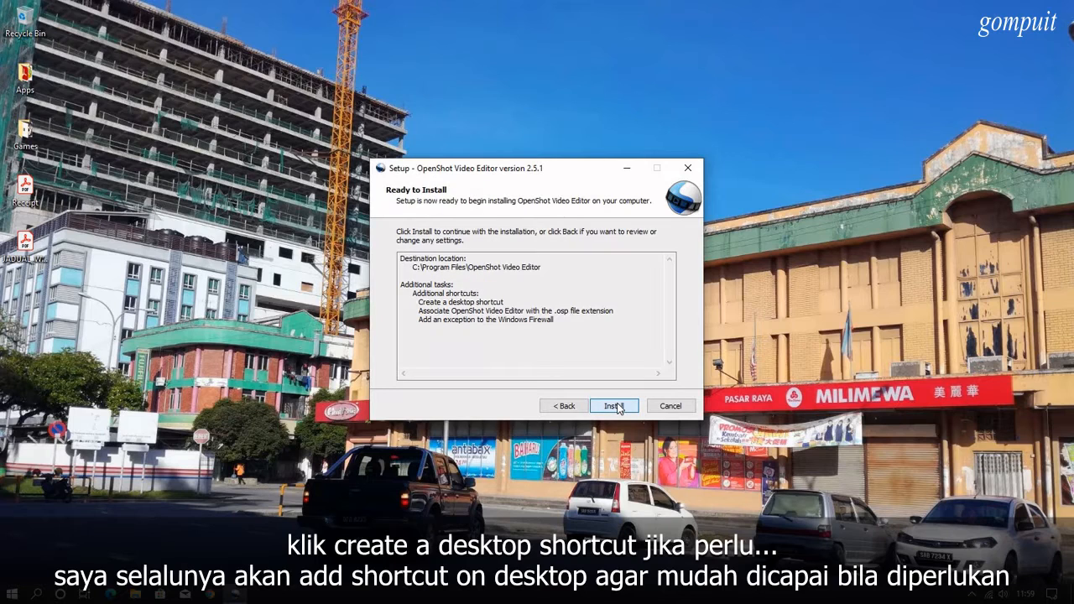
pyautogui.click(617, 412)
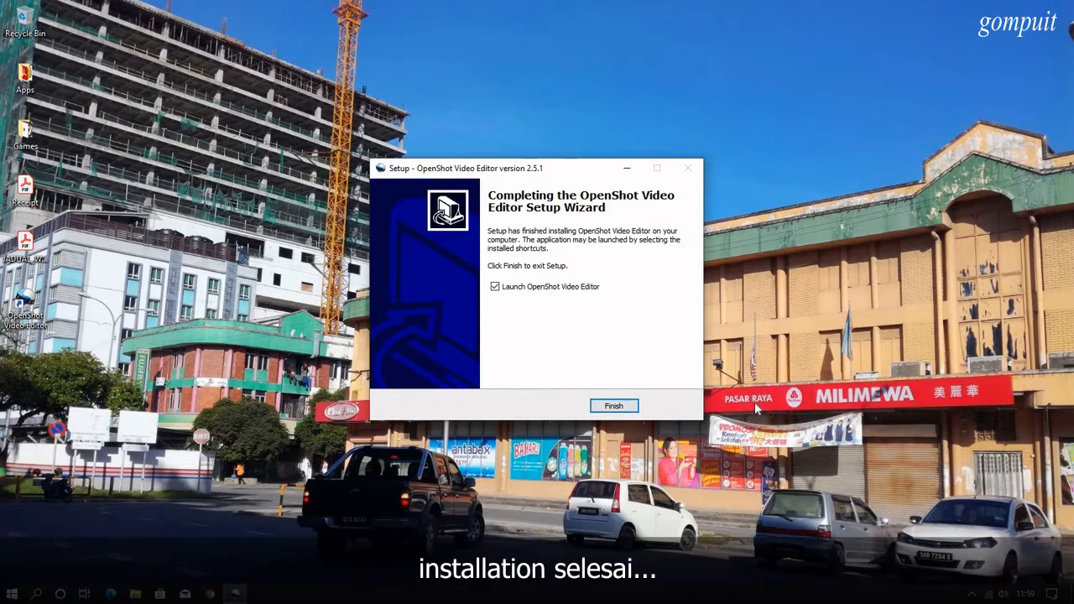
pyautogui.click(622, 408)
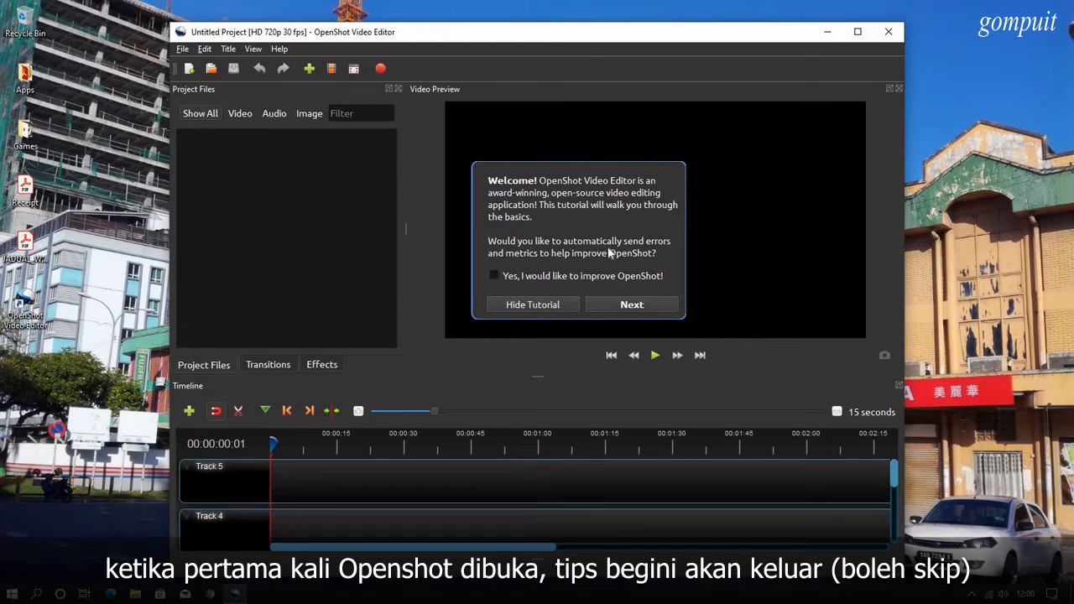
# Step: Go through the welcome tutorial tips on project files, timeline, video preview and export without opting into error reporting
pyautogui.click(602, 308)
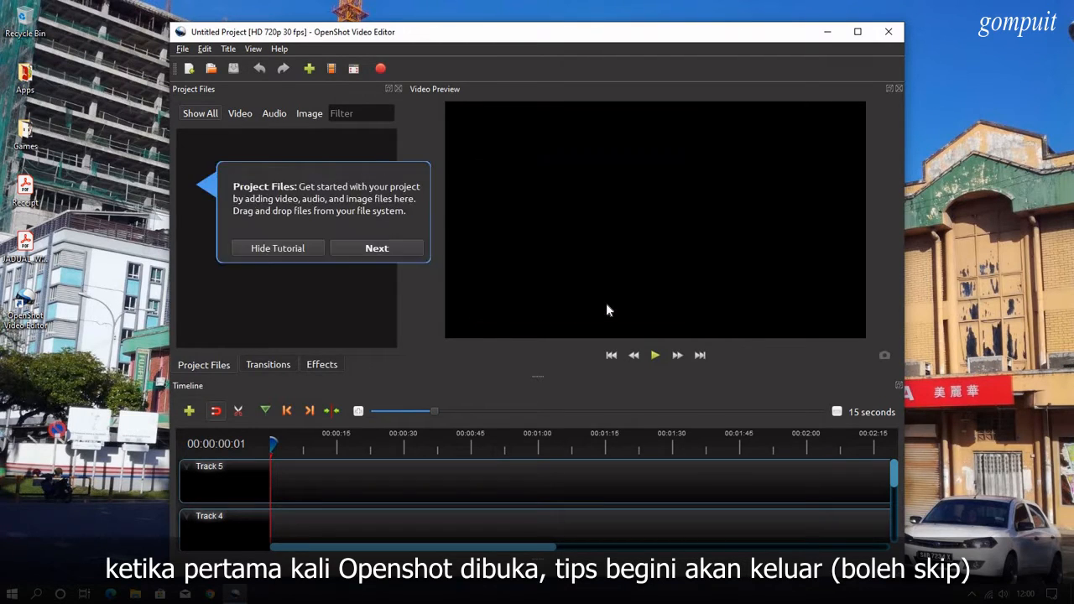
pyautogui.click(362, 246)
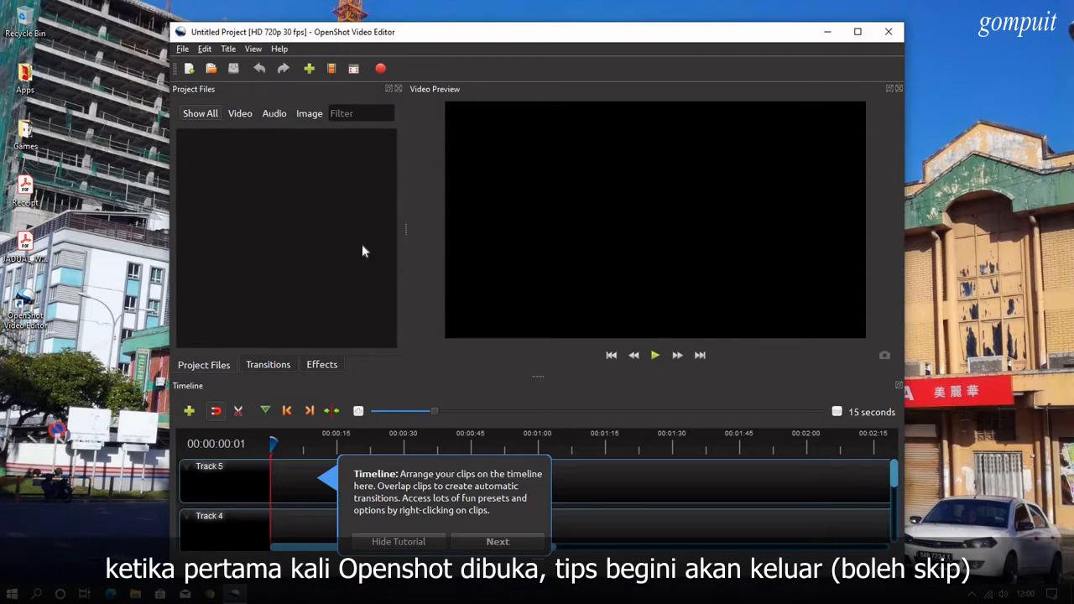
pyautogui.click(530, 543)
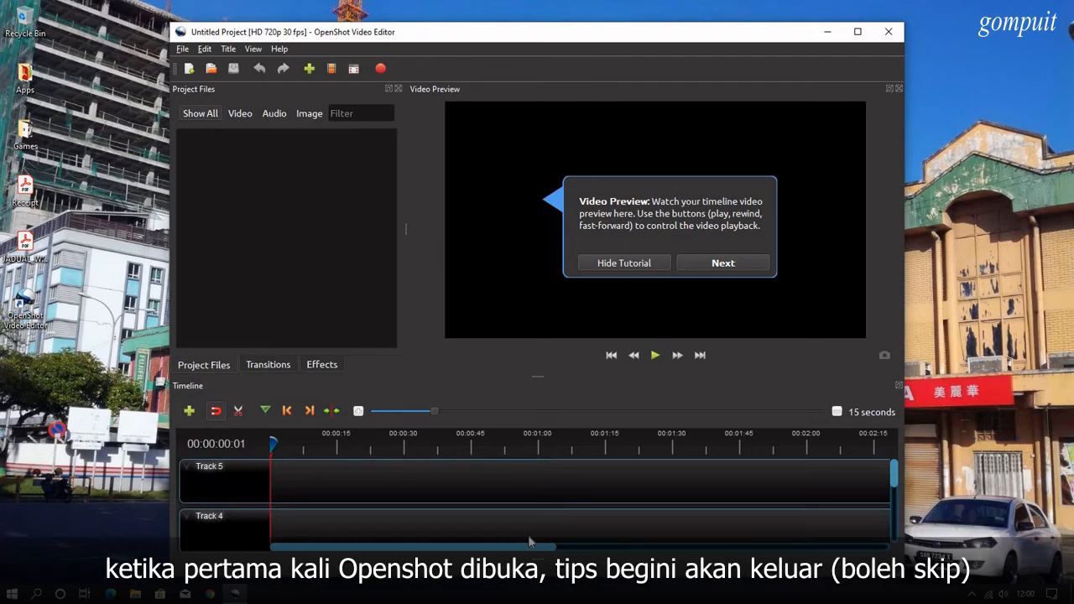
pyautogui.click(720, 267)
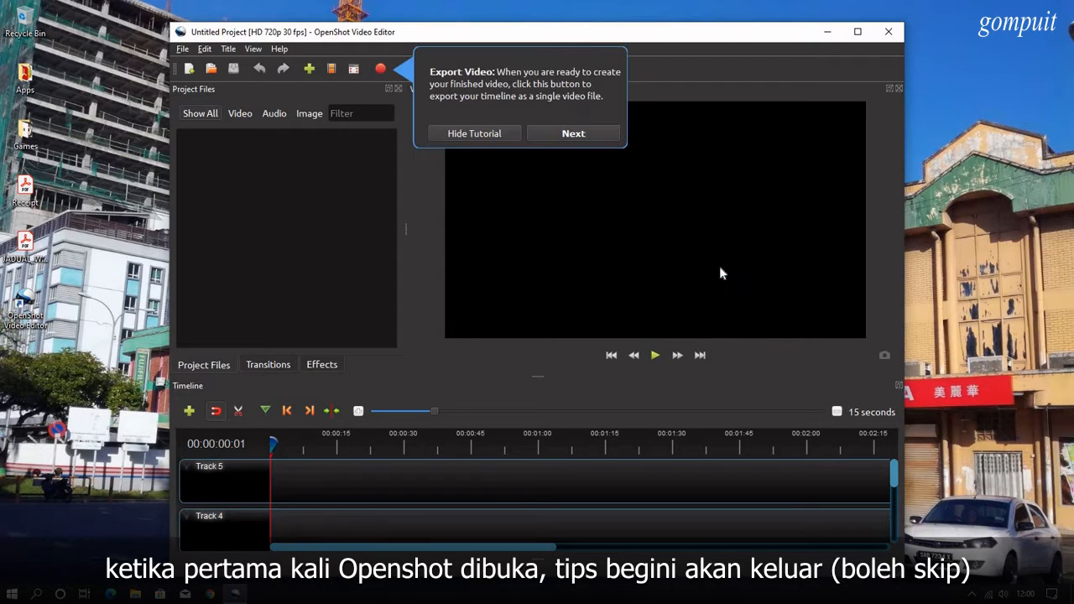
pyautogui.click(585, 134)
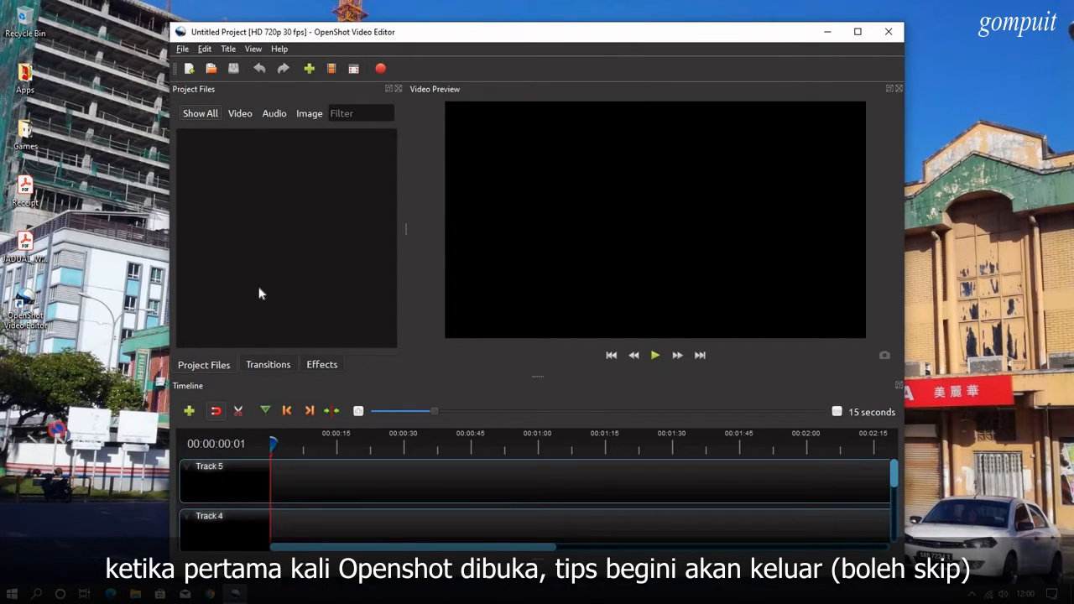
# Step: Import the video "Muzium Negeri - peralatan keretapi lama 20190907" from the Video folder on Data (G:) into the project files
pyautogui.click(309, 68)
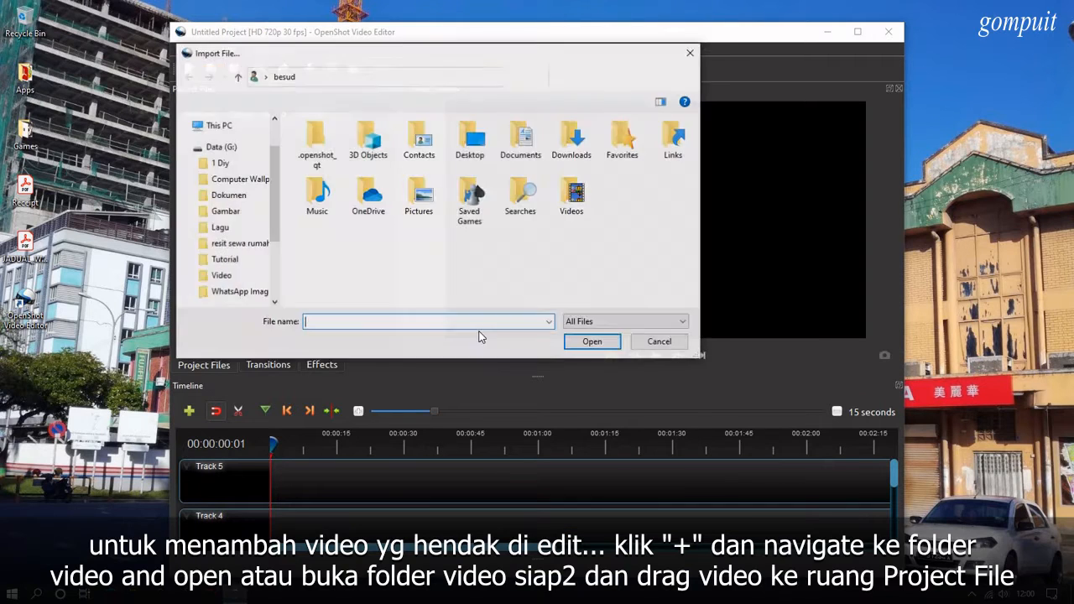
pyautogui.click(221, 276)
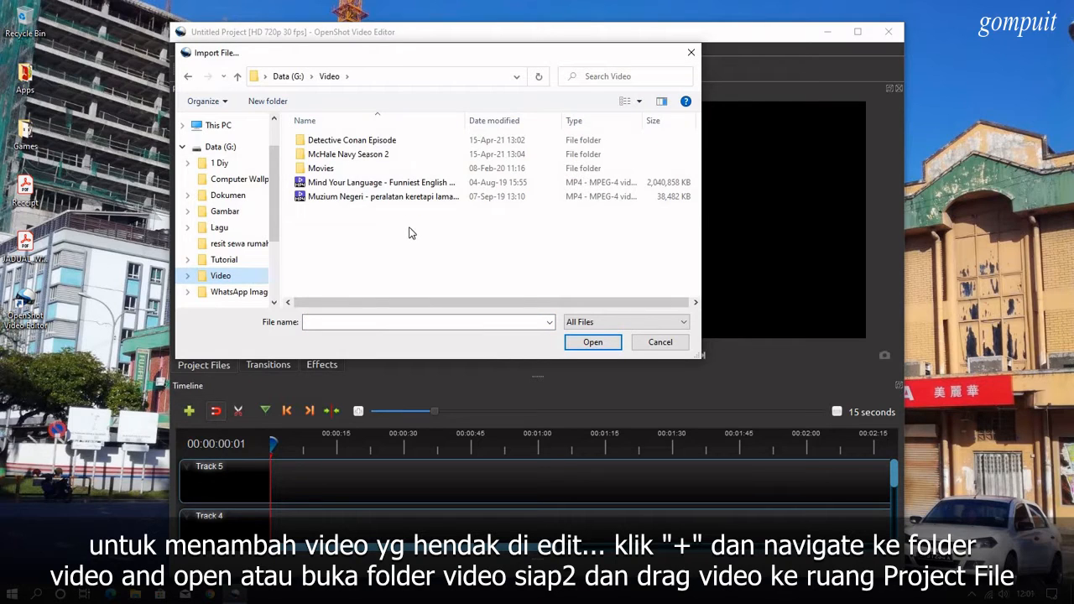
pyautogui.click(385, 199)
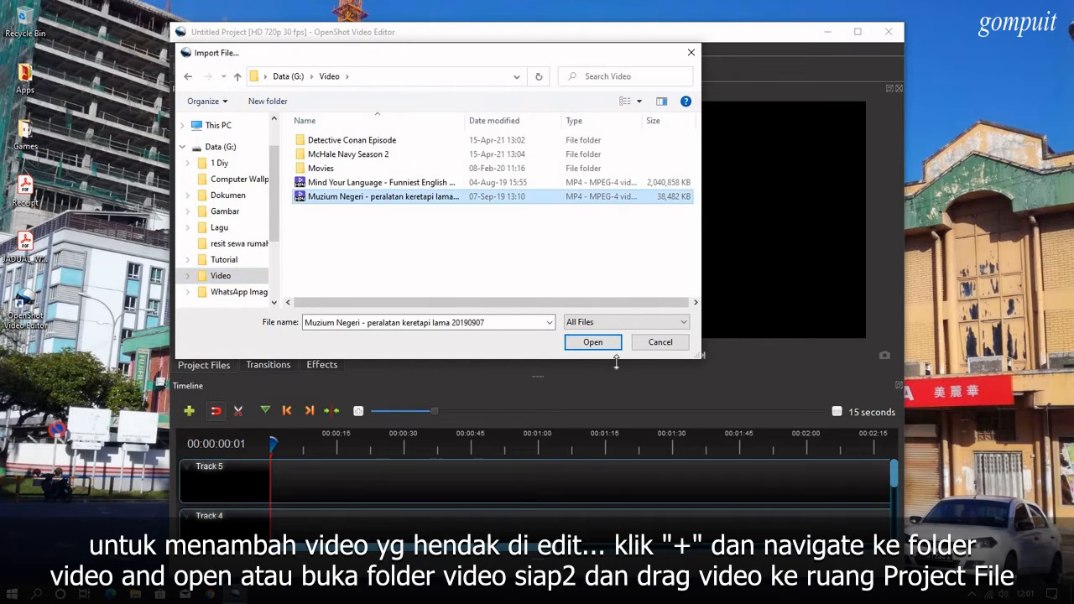
pyautogui.click(593, 344)
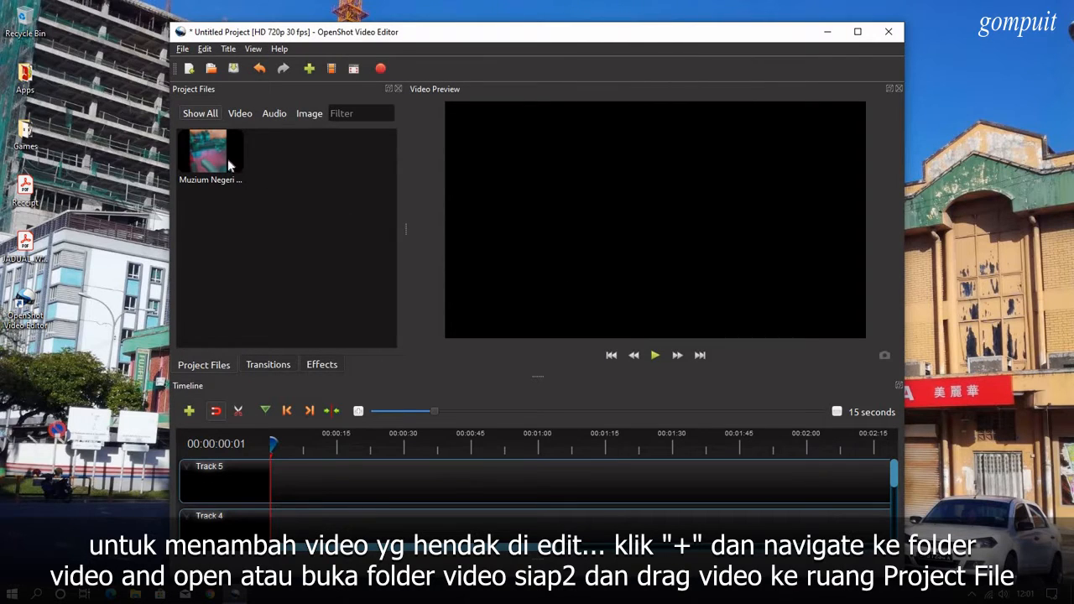
# Step: Place the Muzium Negeri video at the start of Track 4 and play it in the preview, pausing near its end
pyautogui.moveTo(224, 162); pyautogui.dragTo(304, 522)
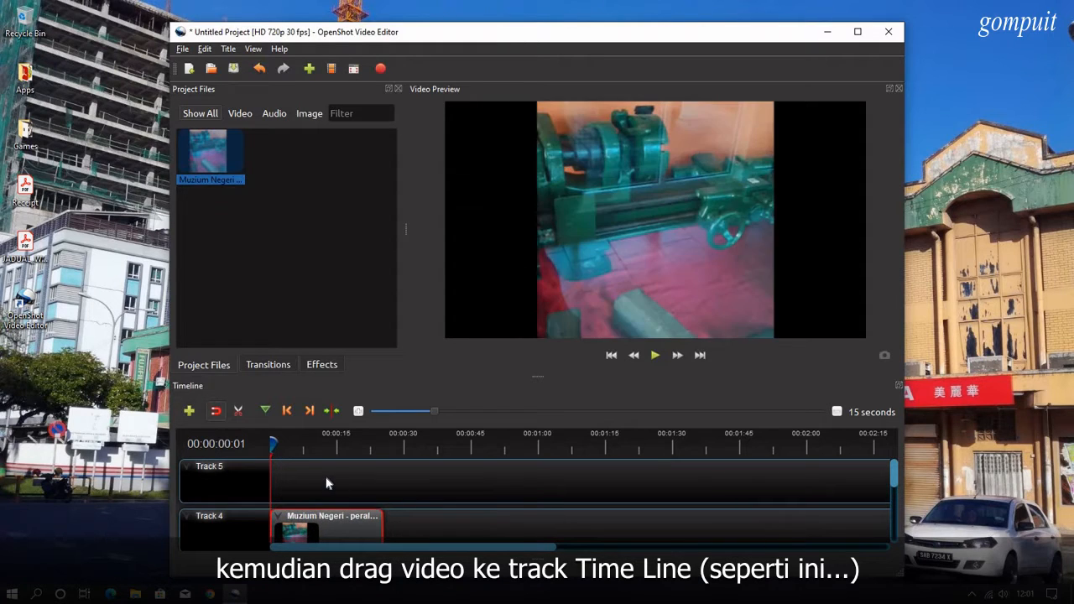
pyautogui.click(654, 359)
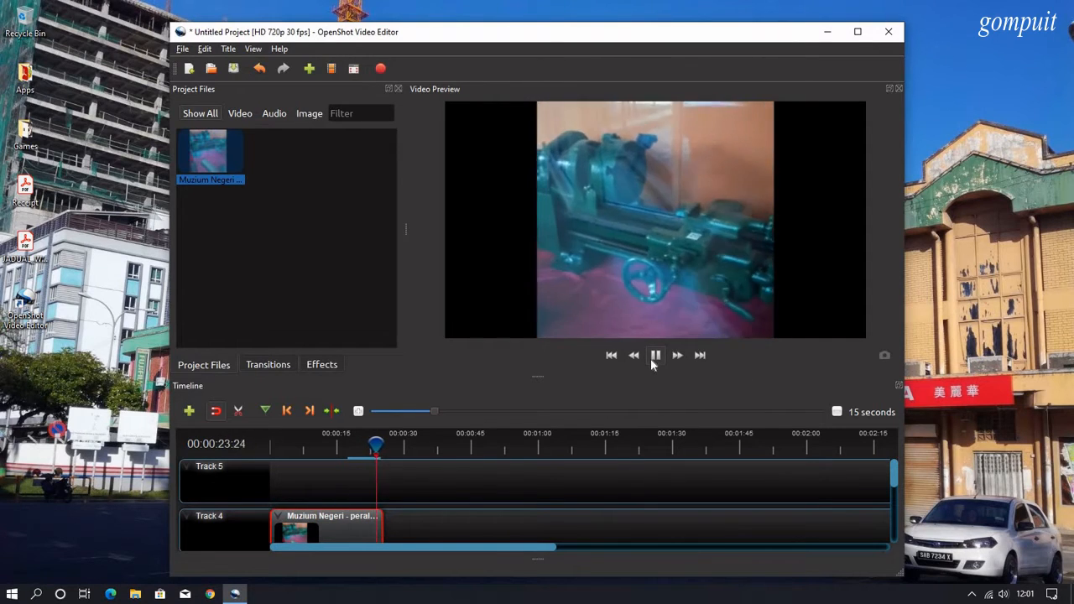
pyautogui.press('space')
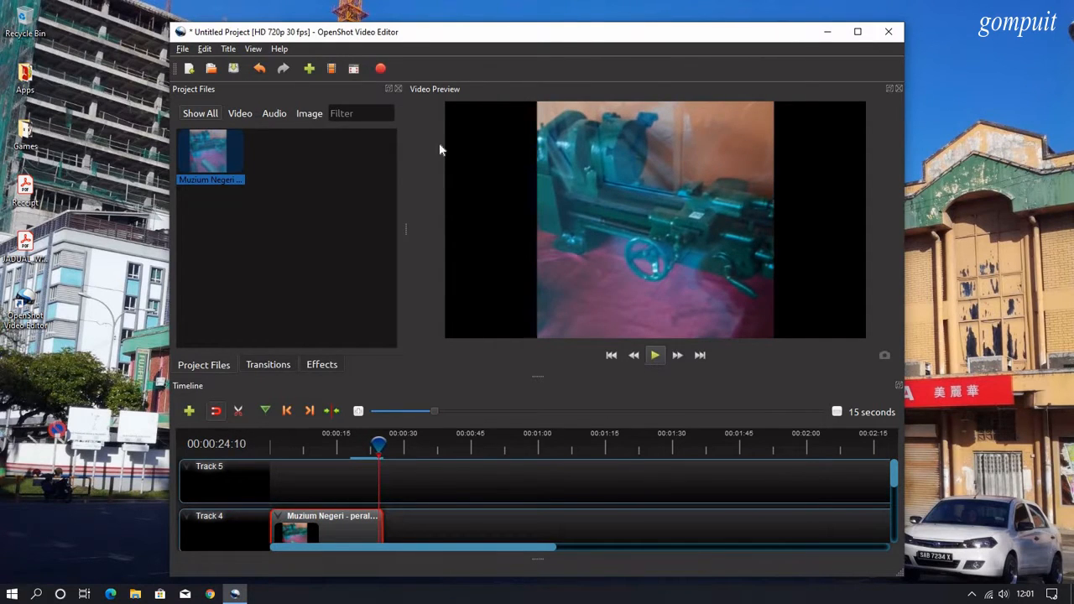
# Step: Start a new title based on the Bar 3 template
pyautogui.click(228, 50)
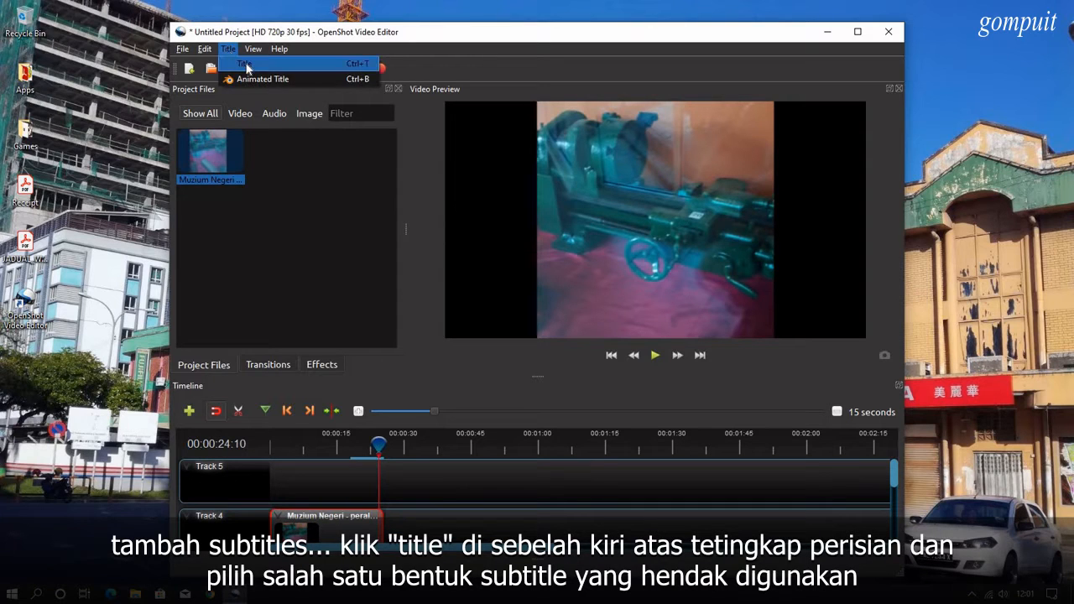
pyautogui.click(246, 66)
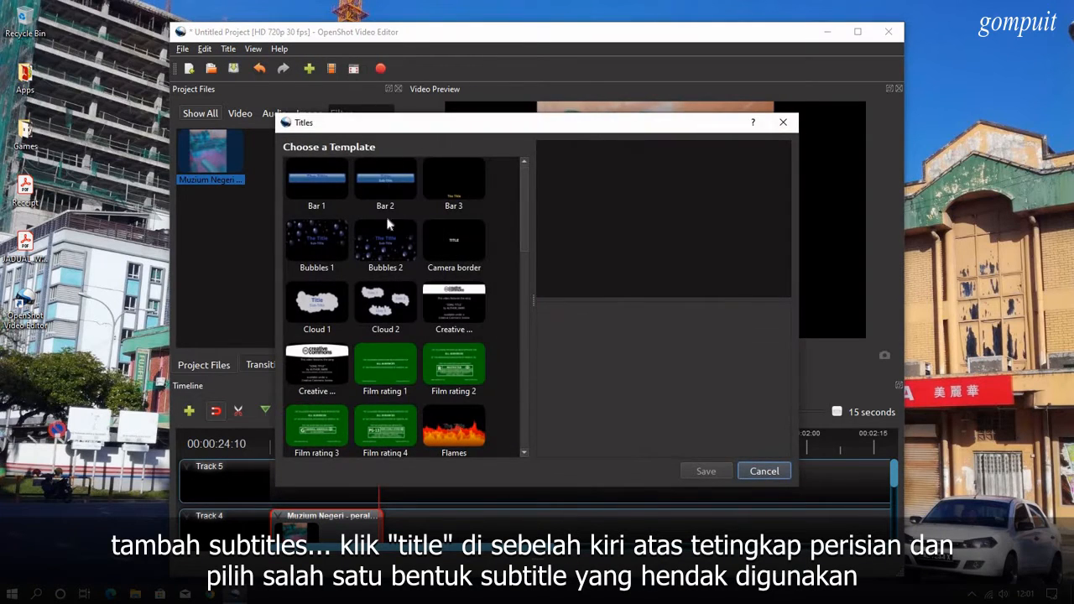
pyautogui.moveTo(523, 239); pyautogui.dragTo(517, 180)
pyautogui.scroll(-2, 540, 389)
pyautogui.click(461, 183)
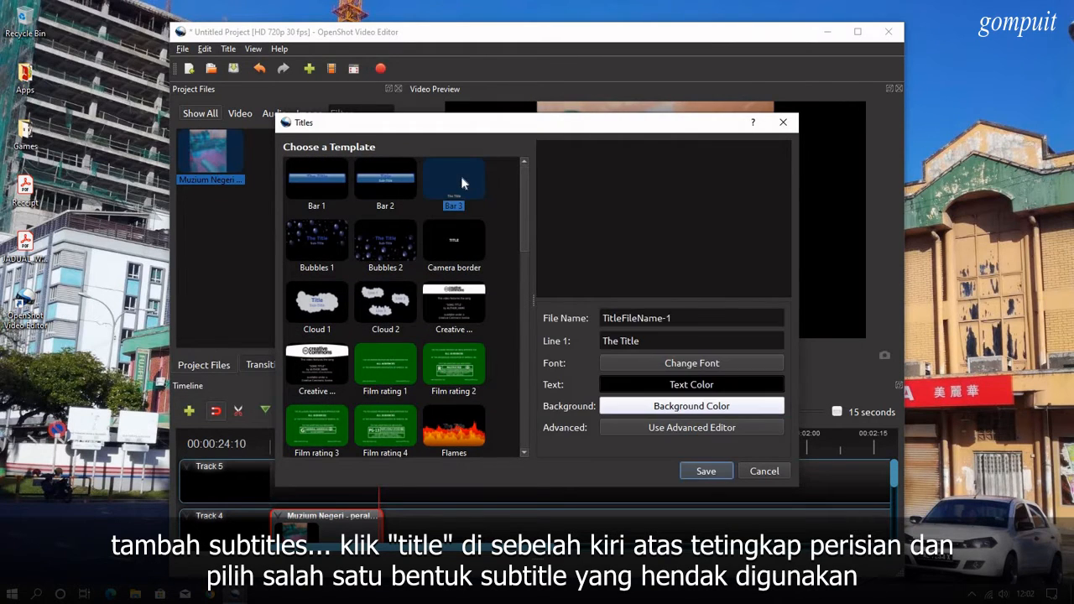
# Step: Set the title's text color to white
pyautogui.click(661, 386)
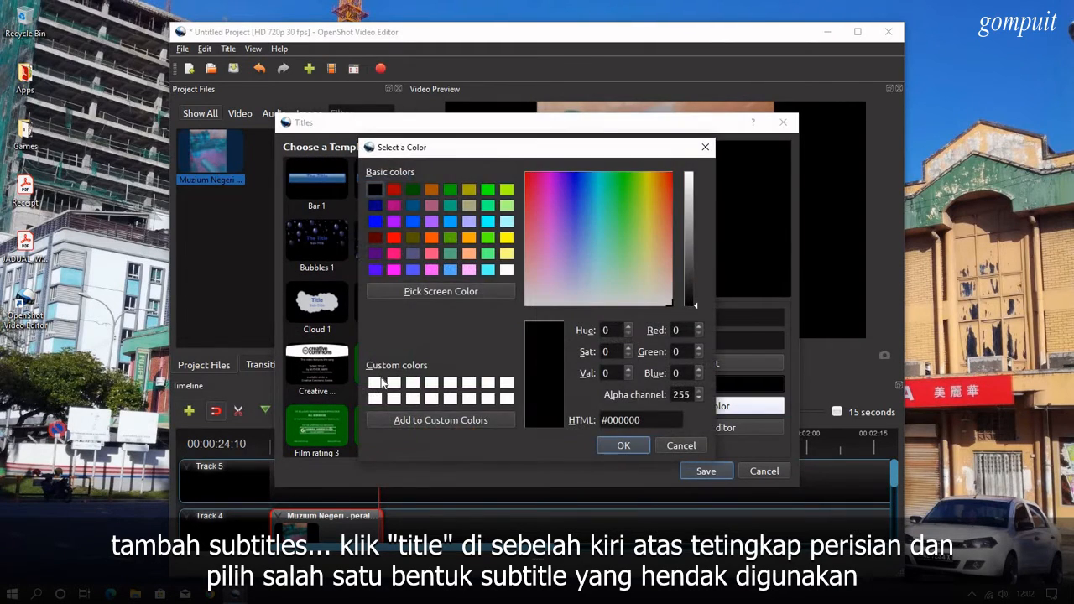
pyautogui.click(374, 381)
pyautogui.click(621, 447)
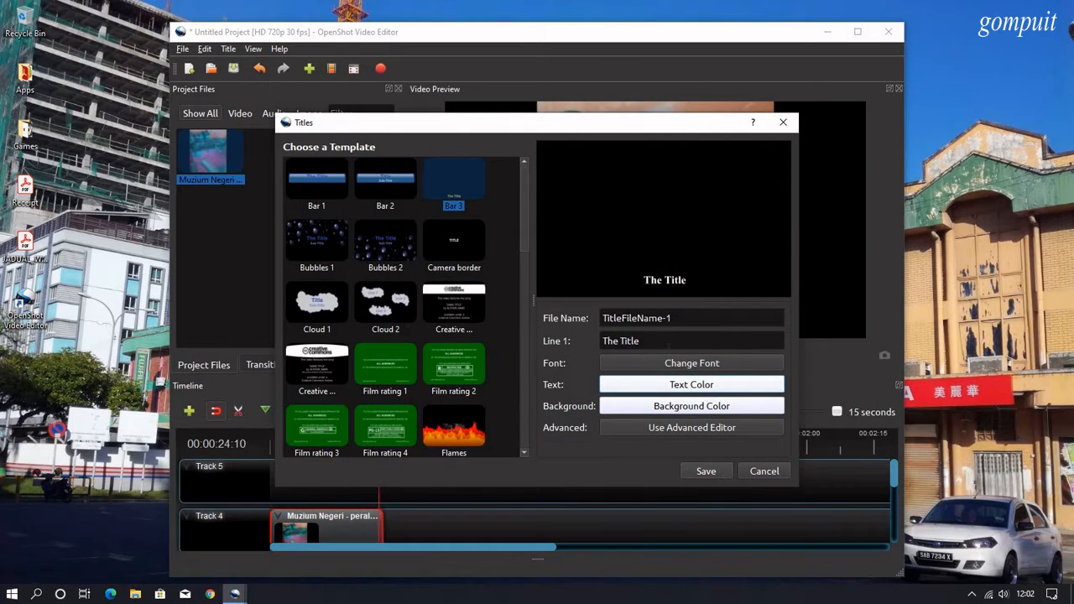
# Step: Replace the title's default file name with "lawatan ke Muzium Negeri Sabah"
pyautogui.click(689, 317)
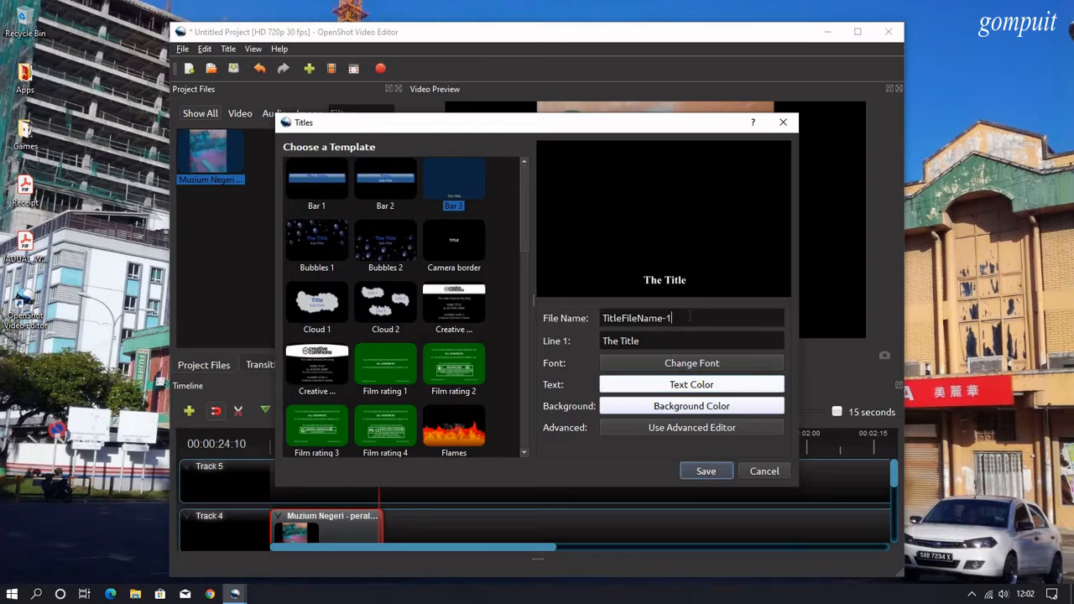
pyautogui.moveTo(665, 318); pyautogui.dragTo(562, 317)
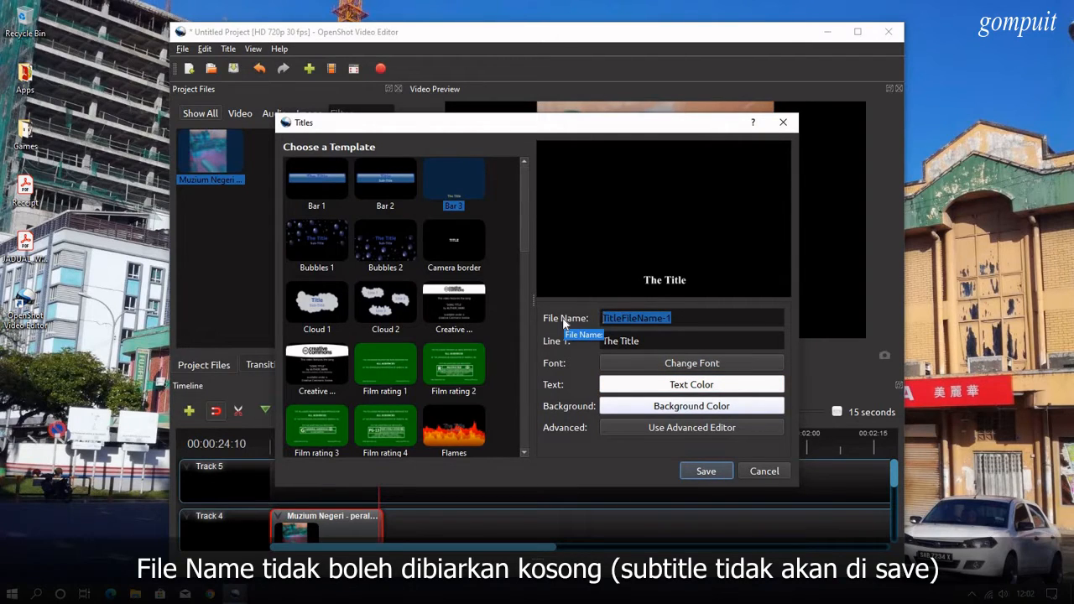
pyautogui.press('BackSpace')
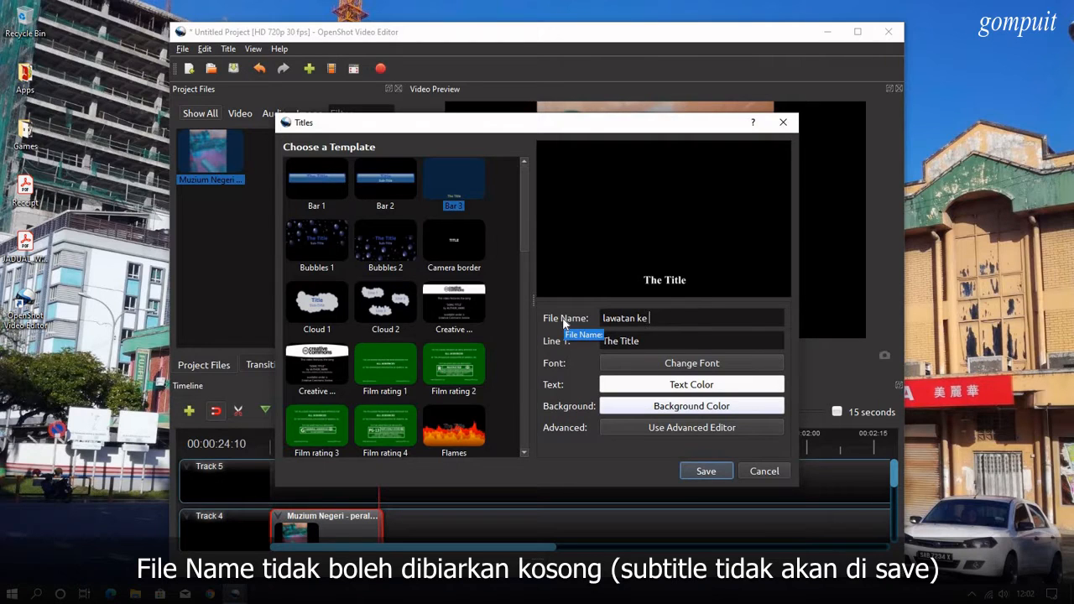
pyautogui.write('m')
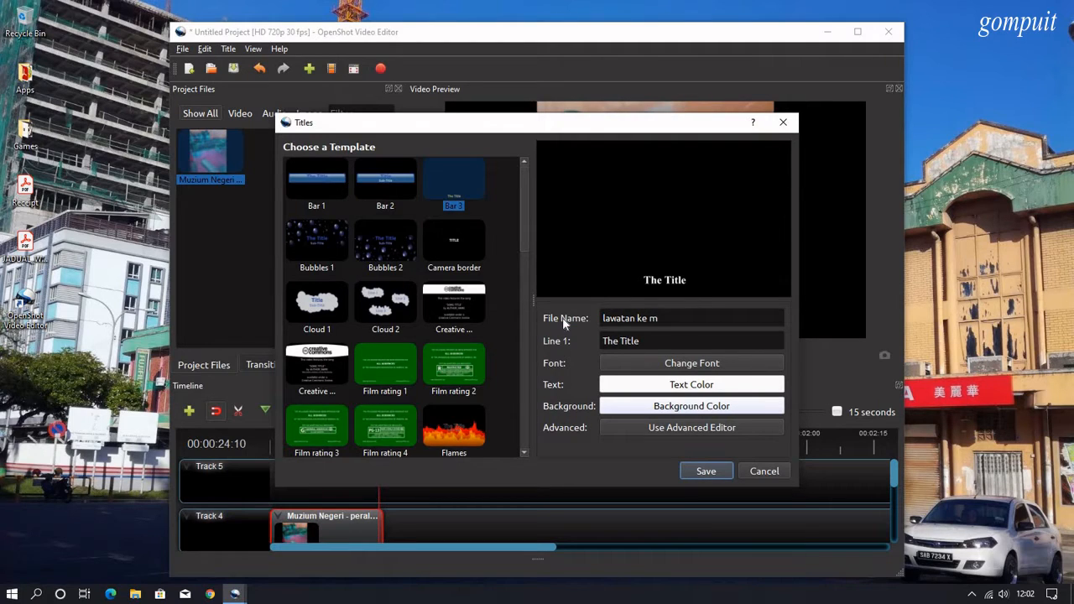
pyautogui.write('uzium')
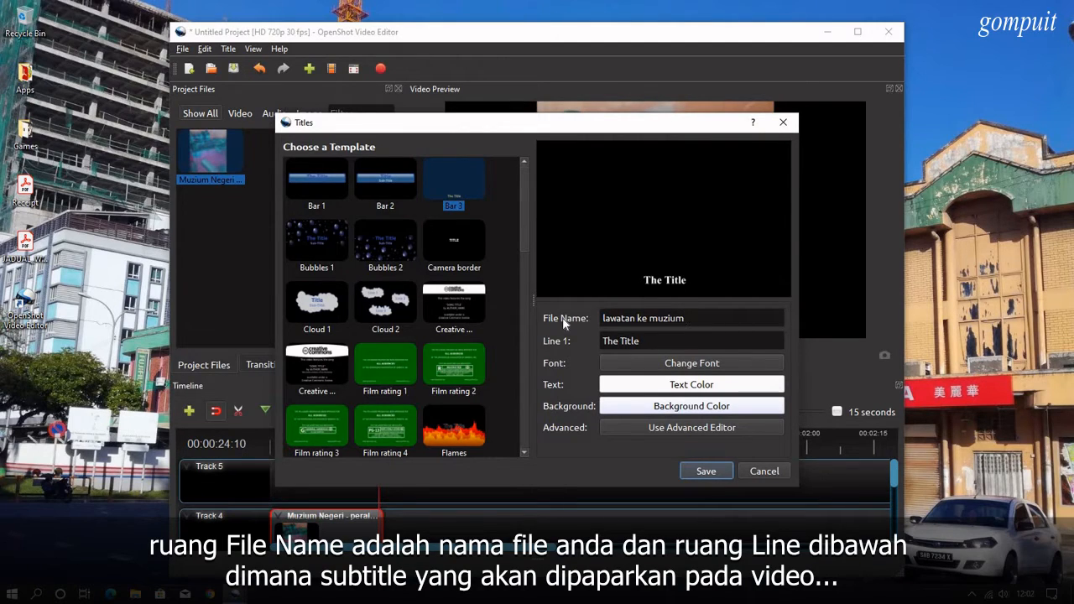
pyautogui.write('Negeri Sabah')
pyautogui.press('BackSpace')
pyautogui.write('M')
# Step: Copy the file name text into Line 1 in place of "The Title" and save the title
pyautogui.moveTo(742, 318); pyautogui.dragTo(601, 318)
pyautogui.rightClick(660, 318)
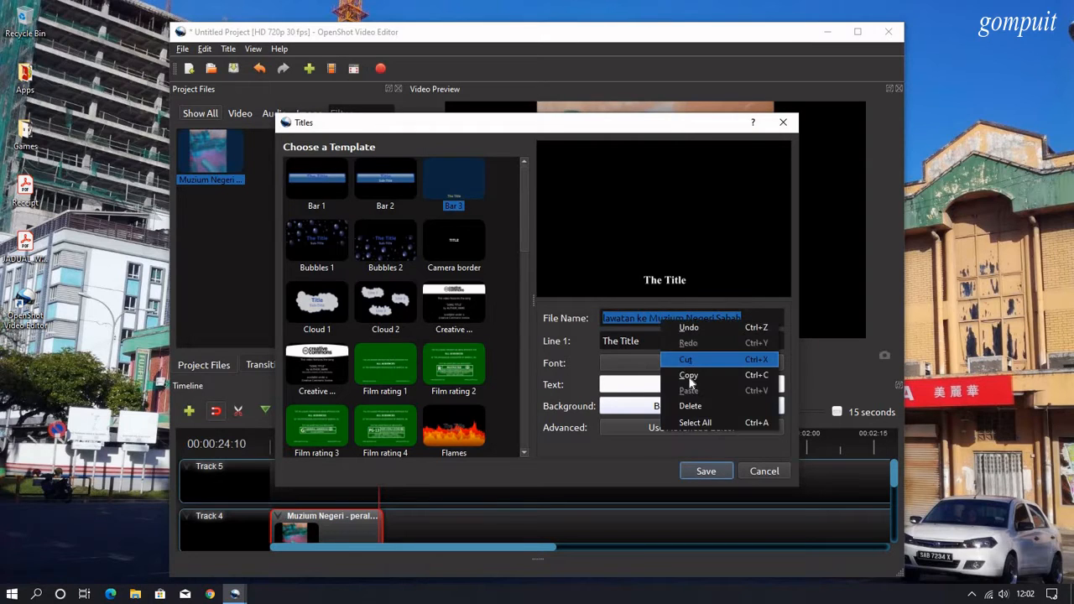
pyautogui.click(690, 373)
pyautogui.moveTo(641, 341); pyautogui.dragTo(601, 340)
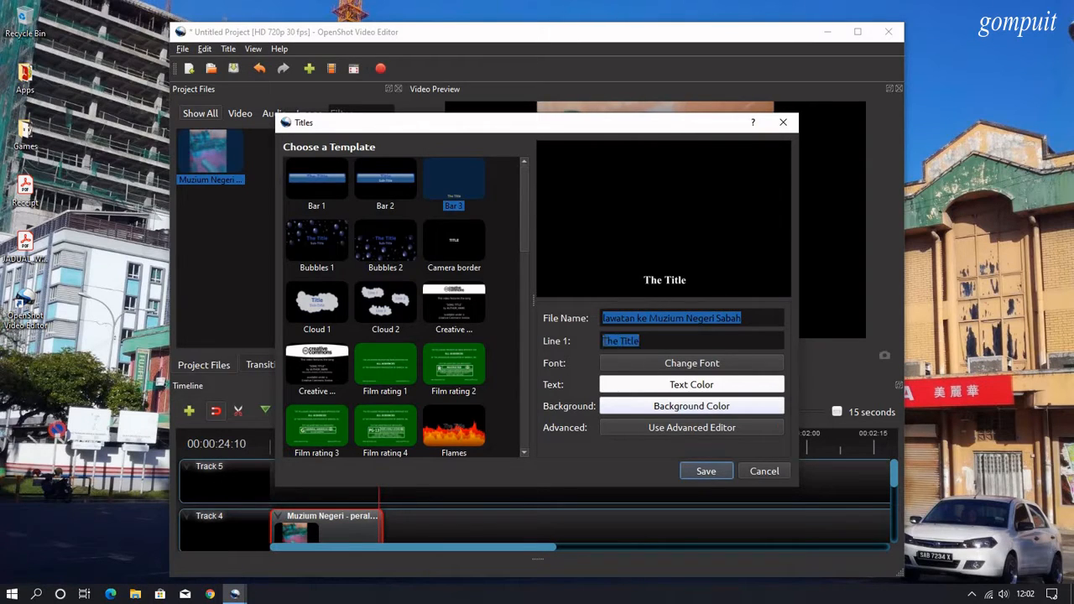
pyautogui.rightClick(615, 342)
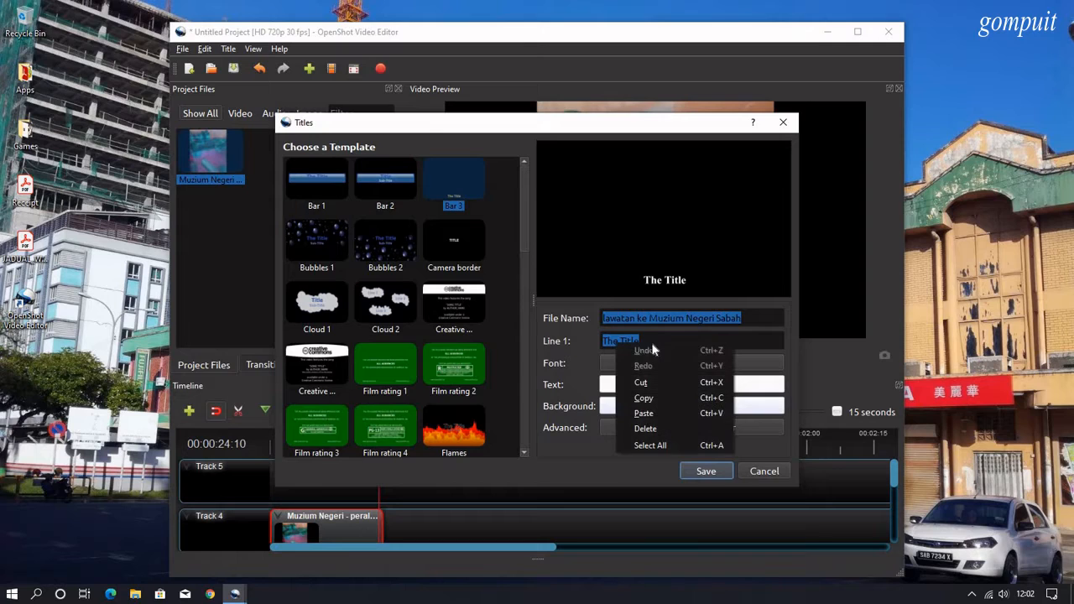
pyautogui.click(660, 416)
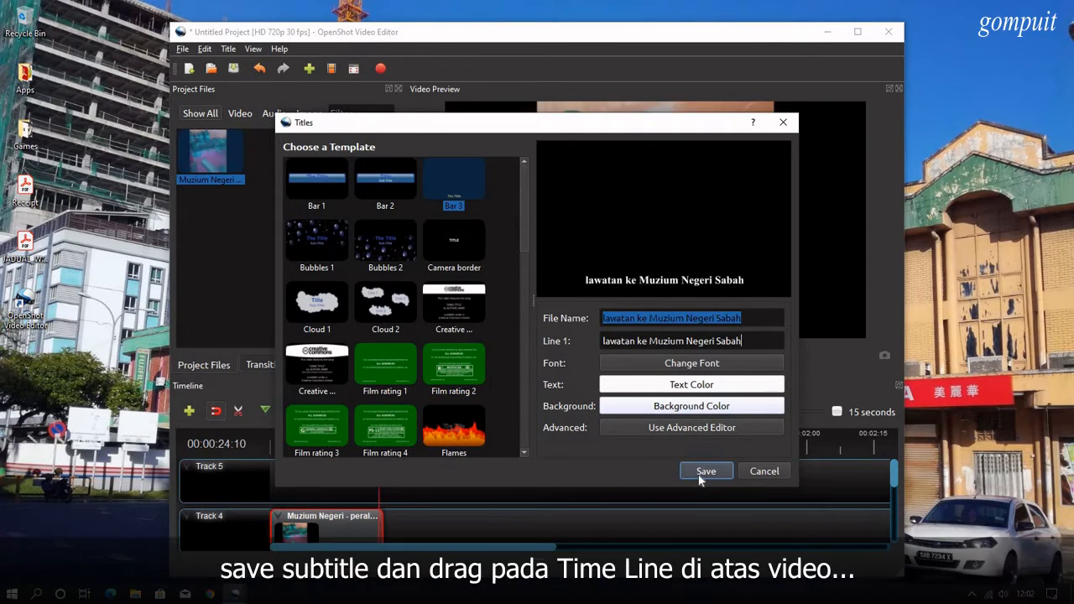
pyautogui.click(703, 472)
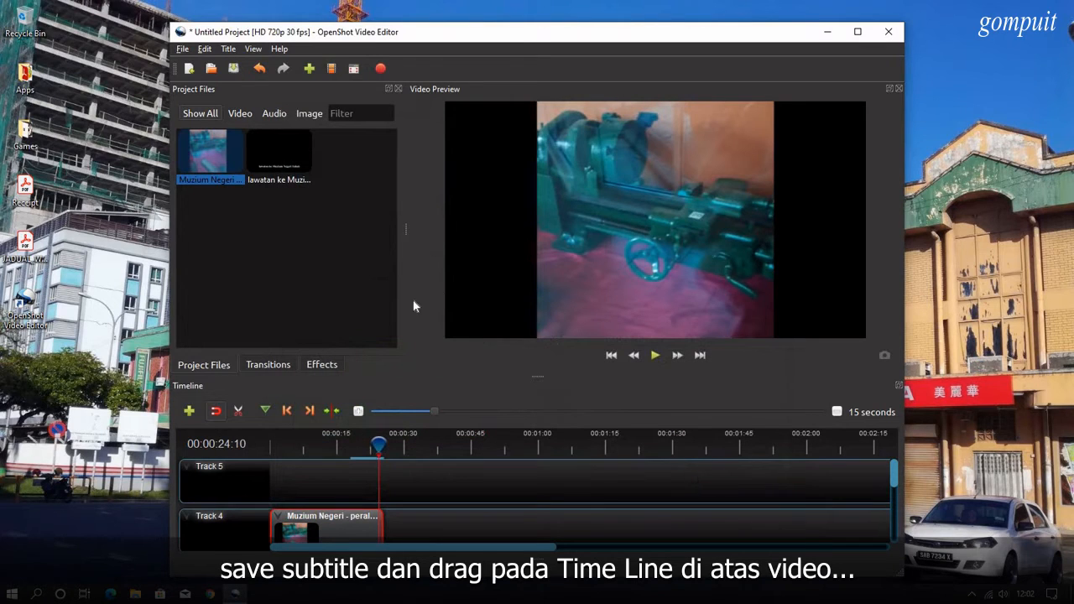
# Step: Place the saved title on Track 5 above the video, matching the video's length, and briefly play the timeline from the start
pyautogui.moveTo(287, 157); pyautogui.dragTo(383, 496)
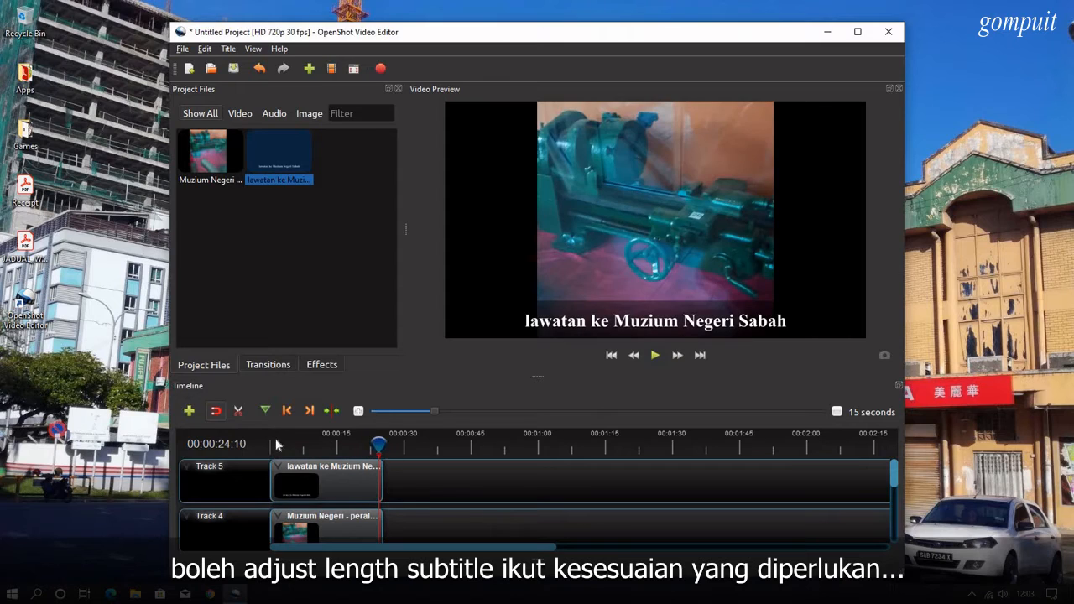
pyautogui.moveTo(379, 444); pyautogui.dragTo(274, 444)
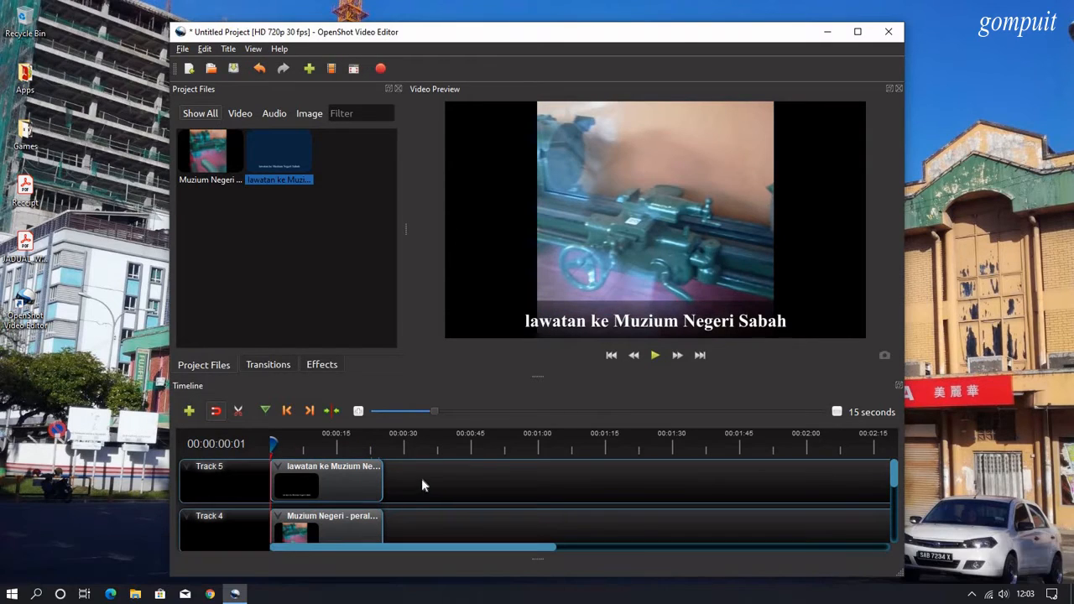
pyautogui.click(655, 356)
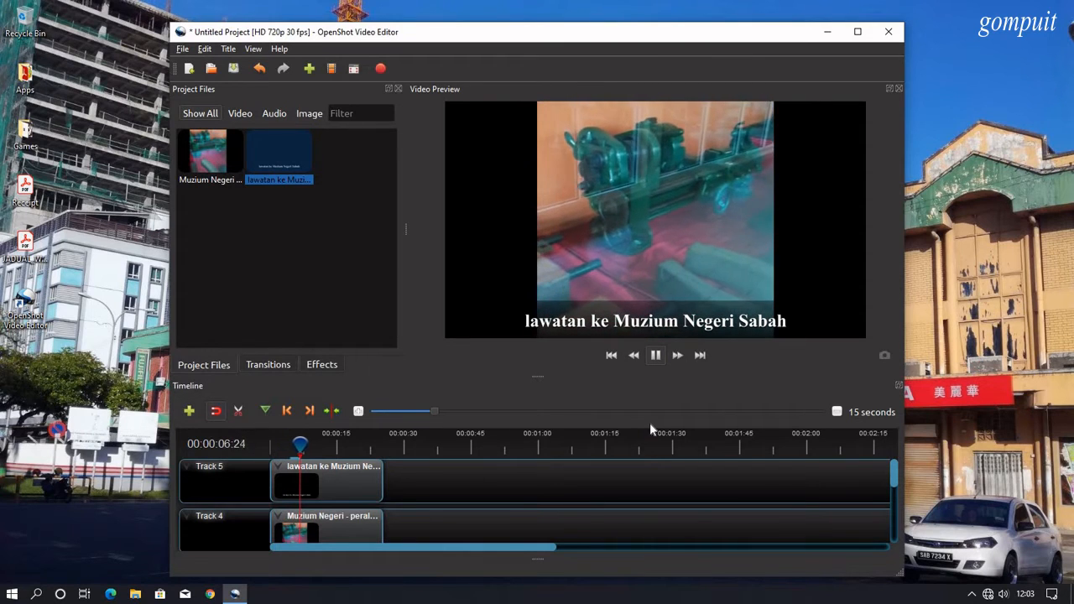
pyautogui.press('space')
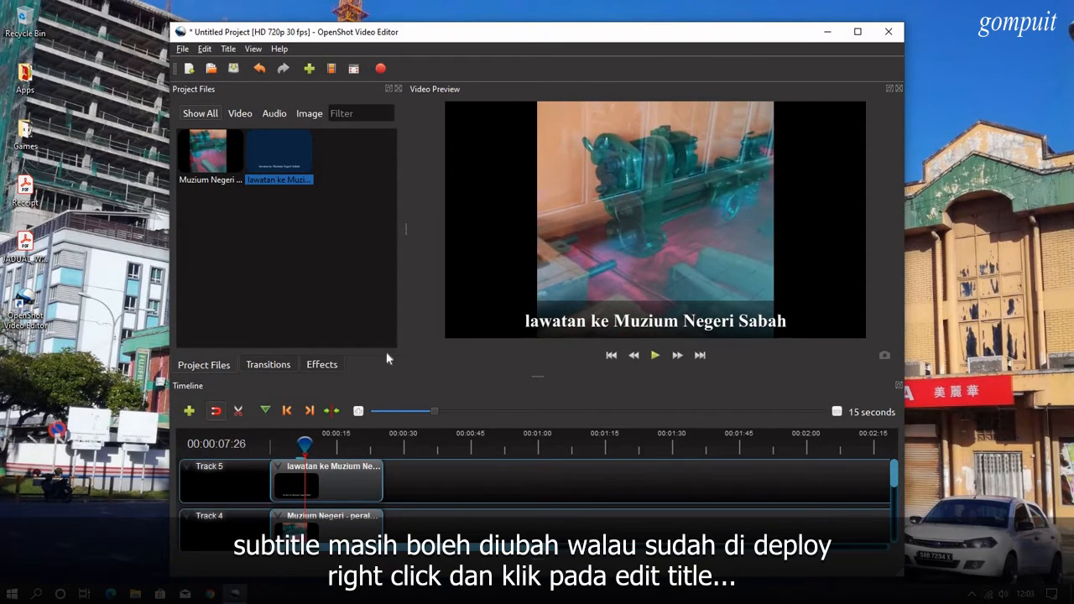
# Step: Edit the saved title so Line 1 reads "Muzium Keretapi Negeri Sabah", save it and briefly play the result
pyautogui.rightClick(275, 152)
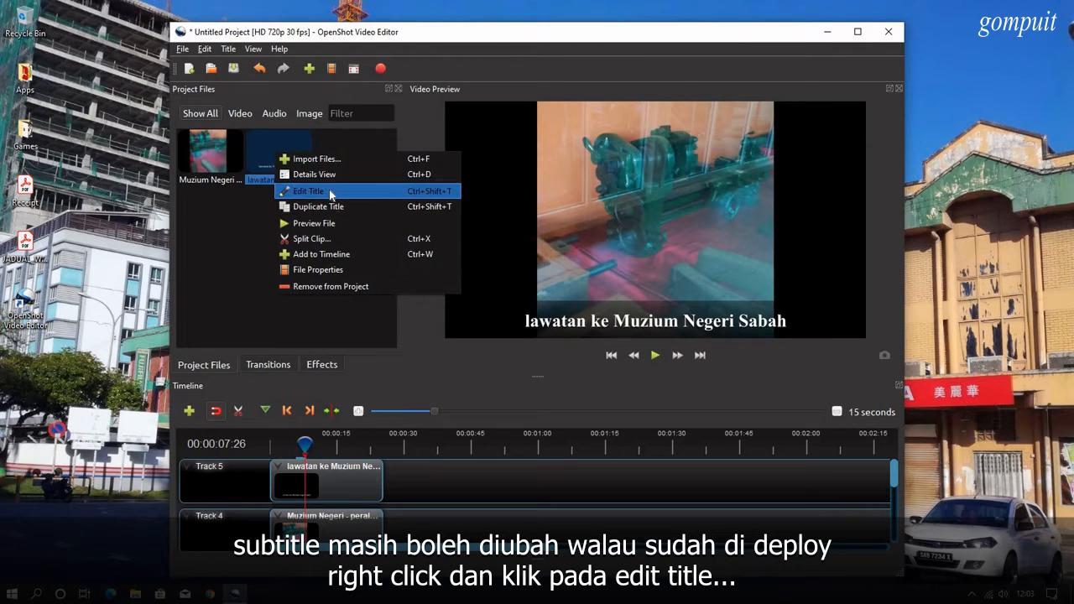
pyautogui.click(329, 191)
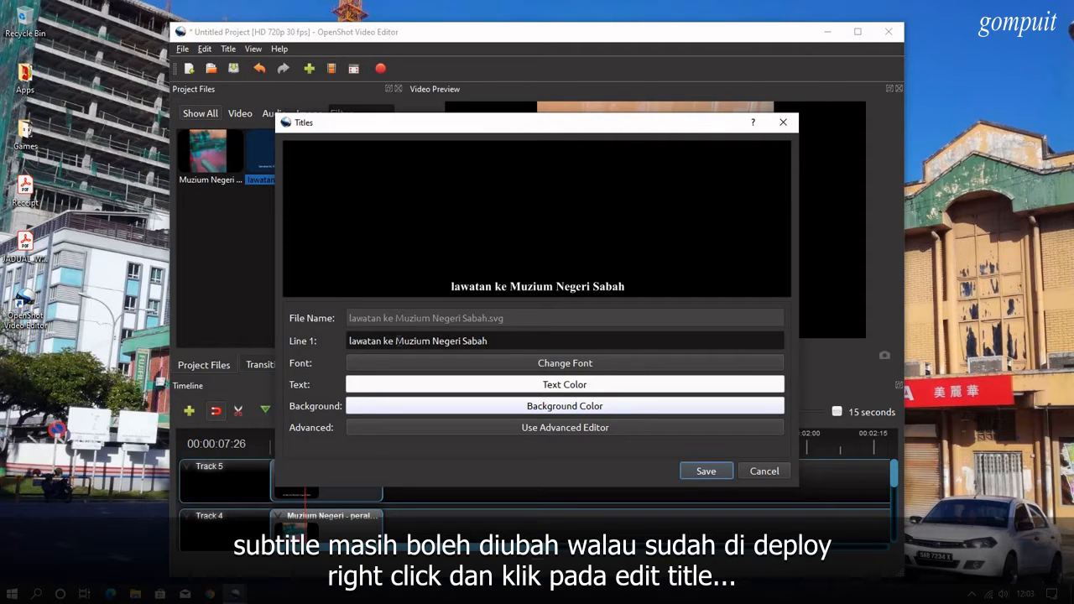
pyautogui.hotkey('shift', 'Home')
pyautogui.press('BackSpace')
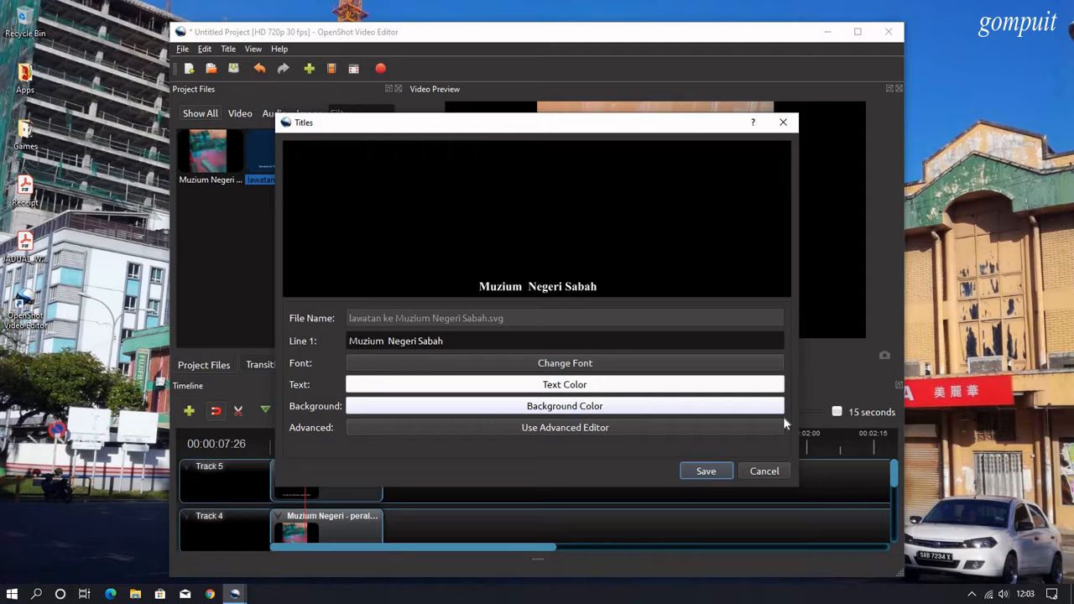
pyautogui.write('Kereta')
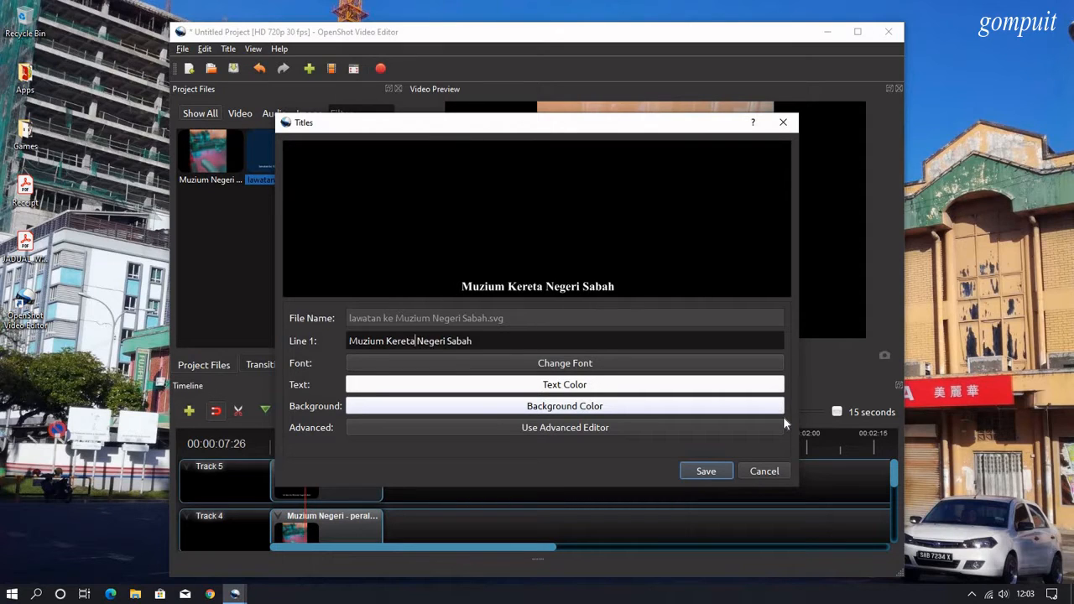
pyautogui.write('pi')
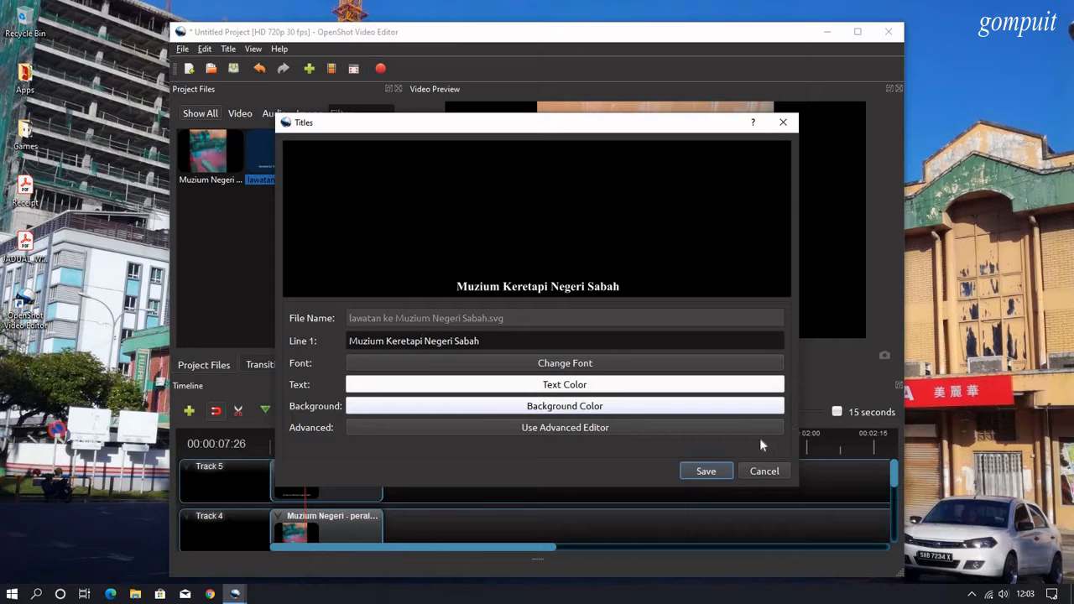
pyautogui.click(713, 473)
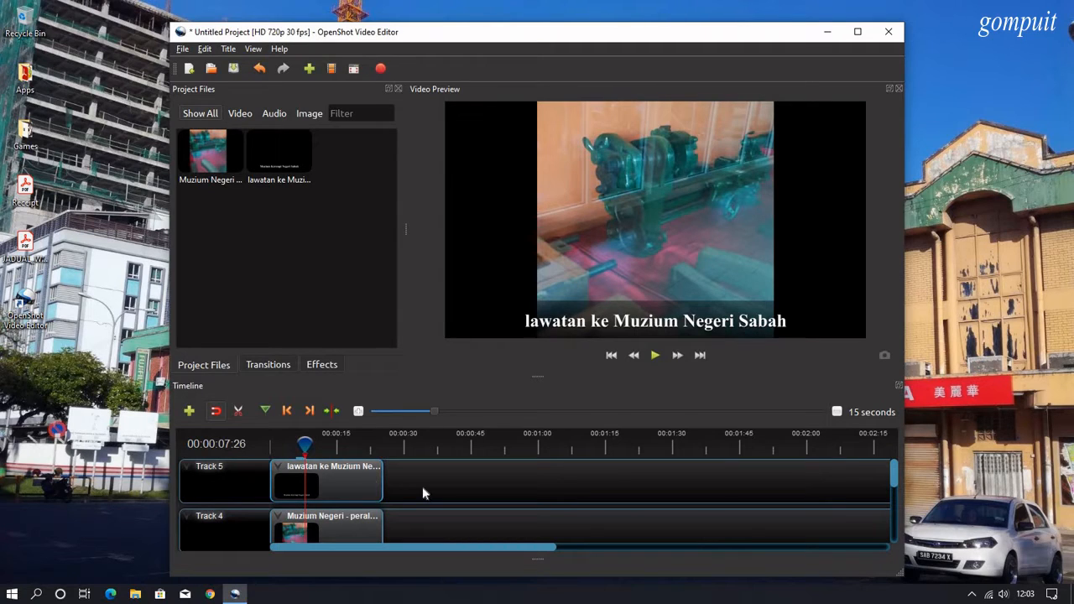
pyautogui.press('space')
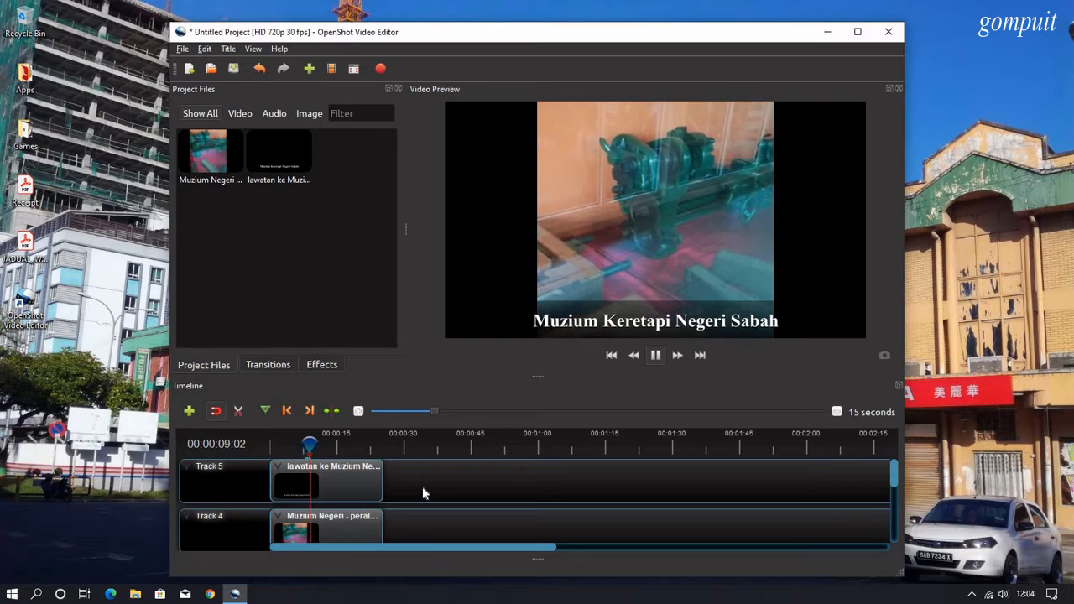
pyautogui.press('space')
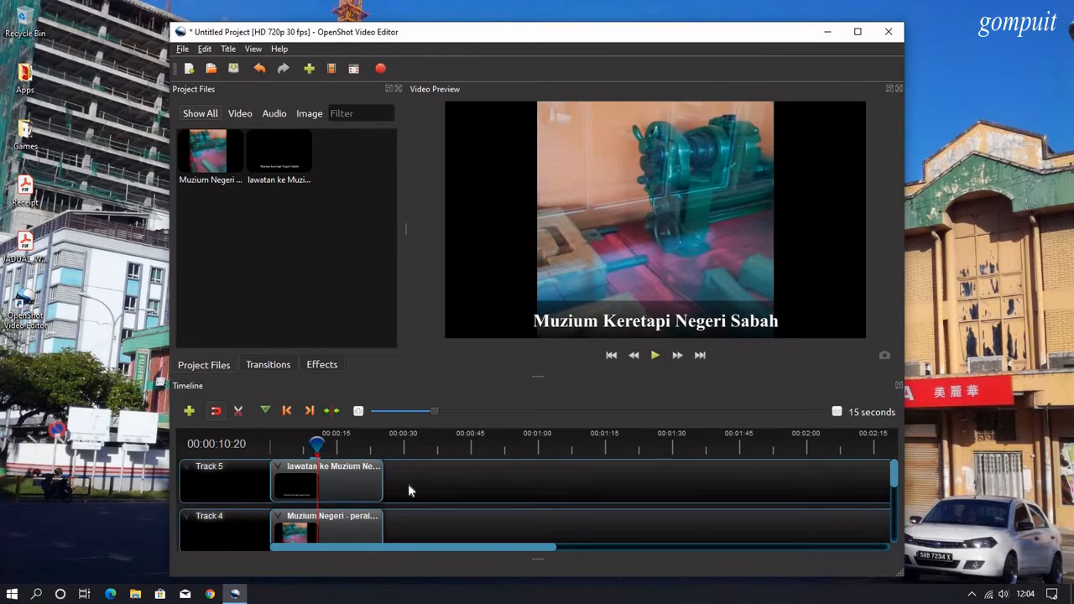
# Step: Trim the start of the title clip on Track 5 to about 4 seconds and play the timeline from the beginning
pyautogui.moveTo(345, 483)
pyautogui.mouseDown()
pyautogui.moveTo(397, 489)
pyautogui.moveTo(355, 483)
pyautogui.mouseUp()
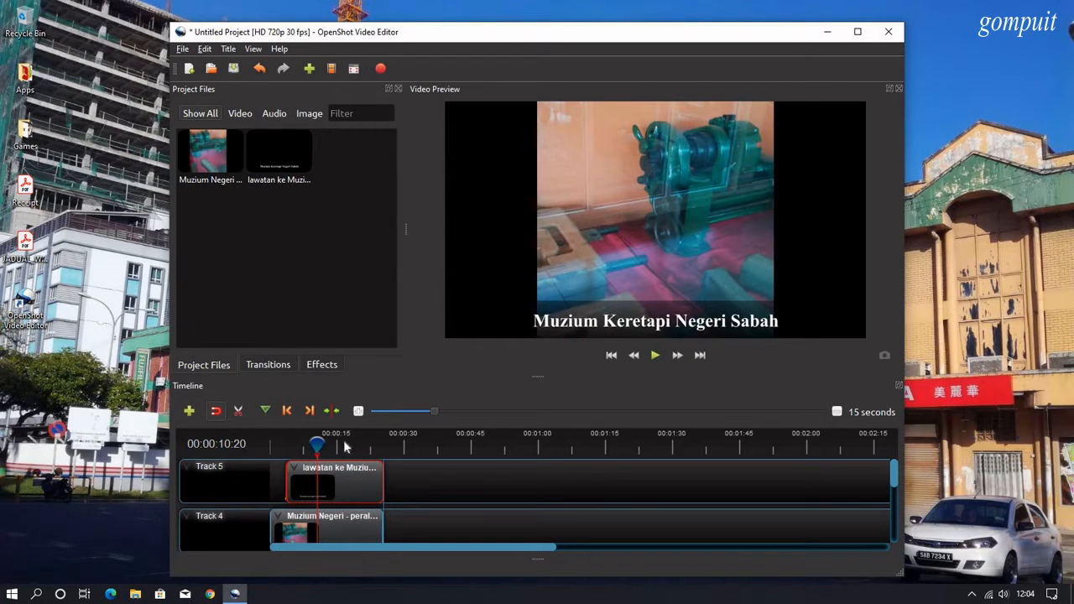
pyautogui.moveTo(317, 443); pyautogui.dragTo(262, 453)
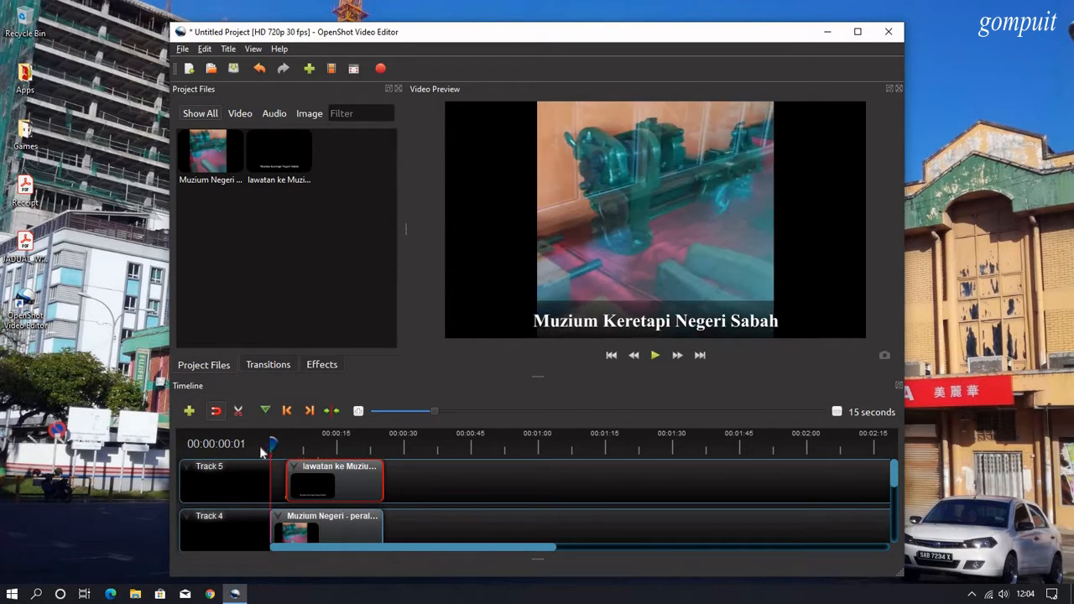
pyautogui.click(503, 495)
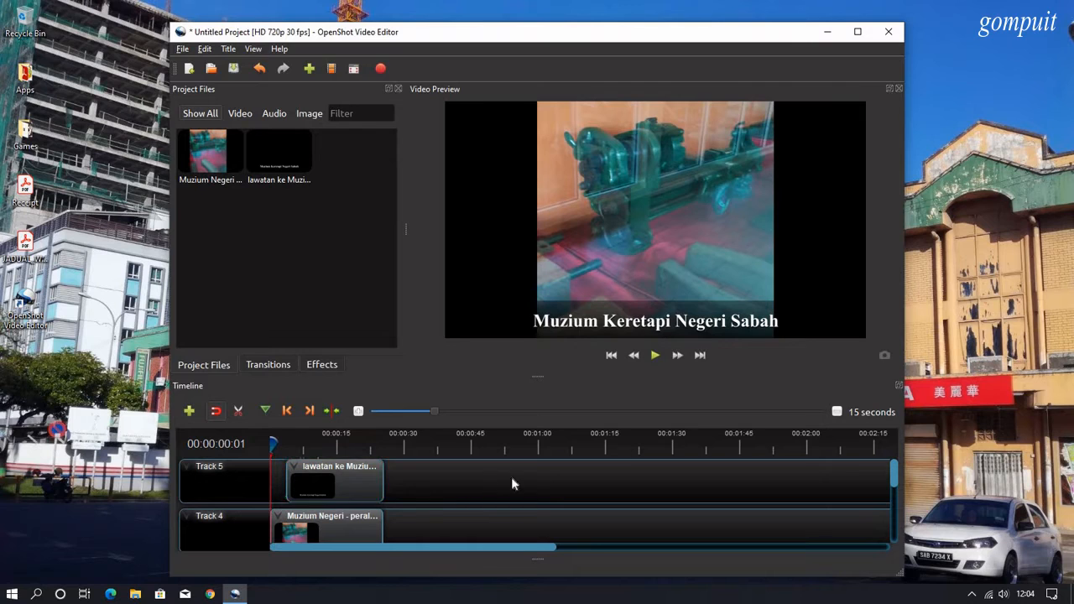
pyautogui.click(655, 354)
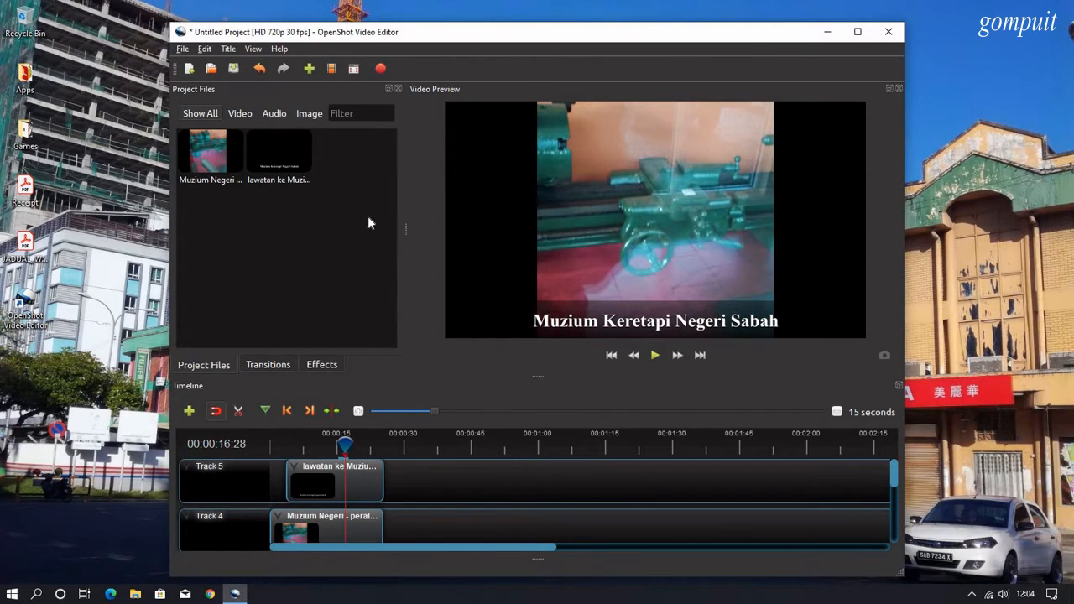
# Step: Save the project to the Desktop as "tutorial openshot"
pyautogui.click(234, 69)
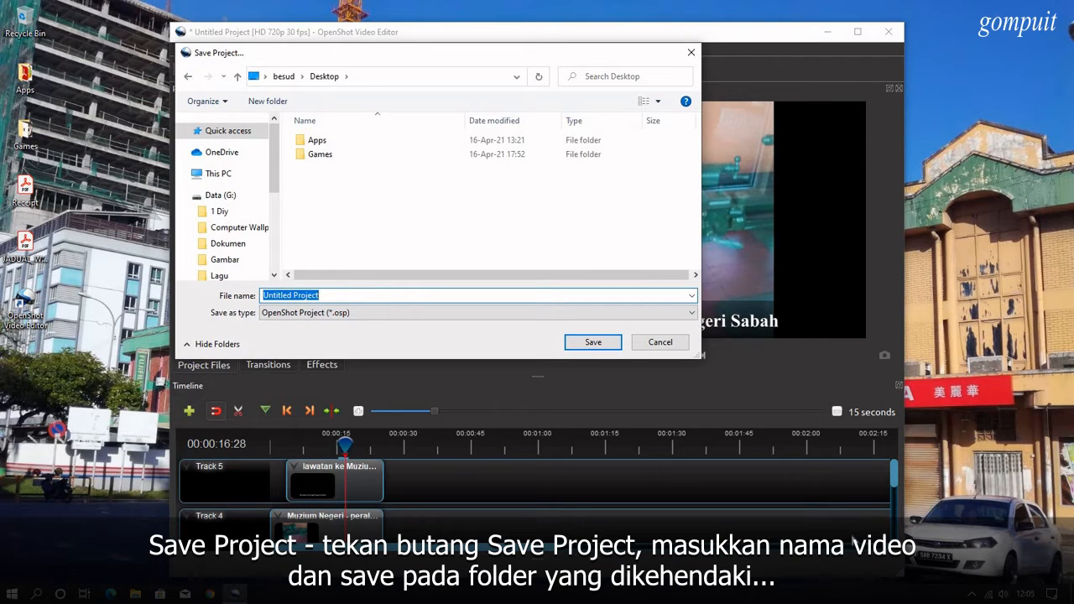
pyautogui.write('tu')
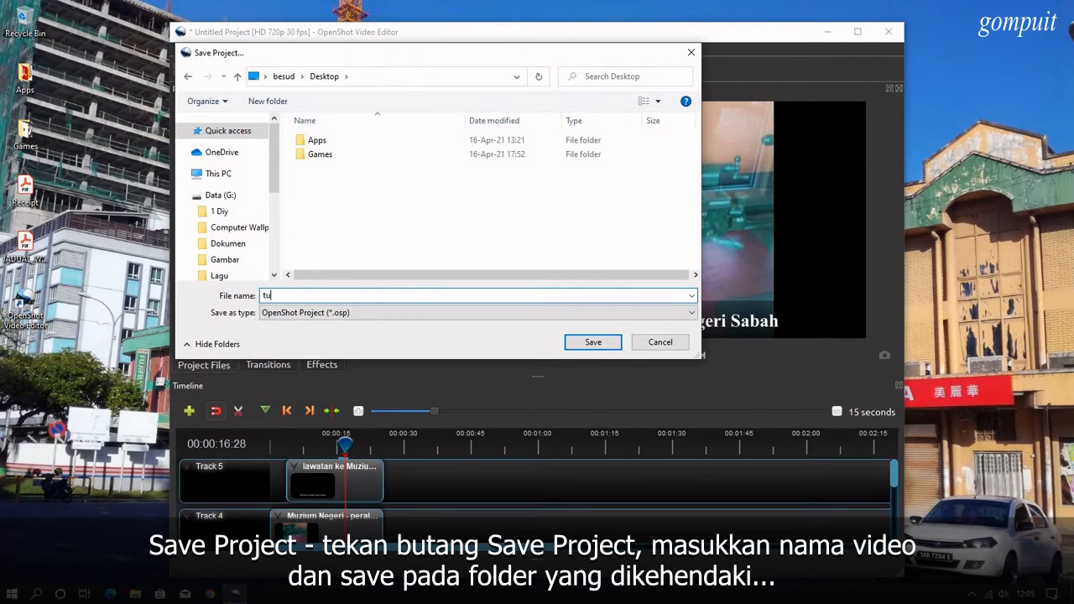
pyautogui.write('tutorial openshot')
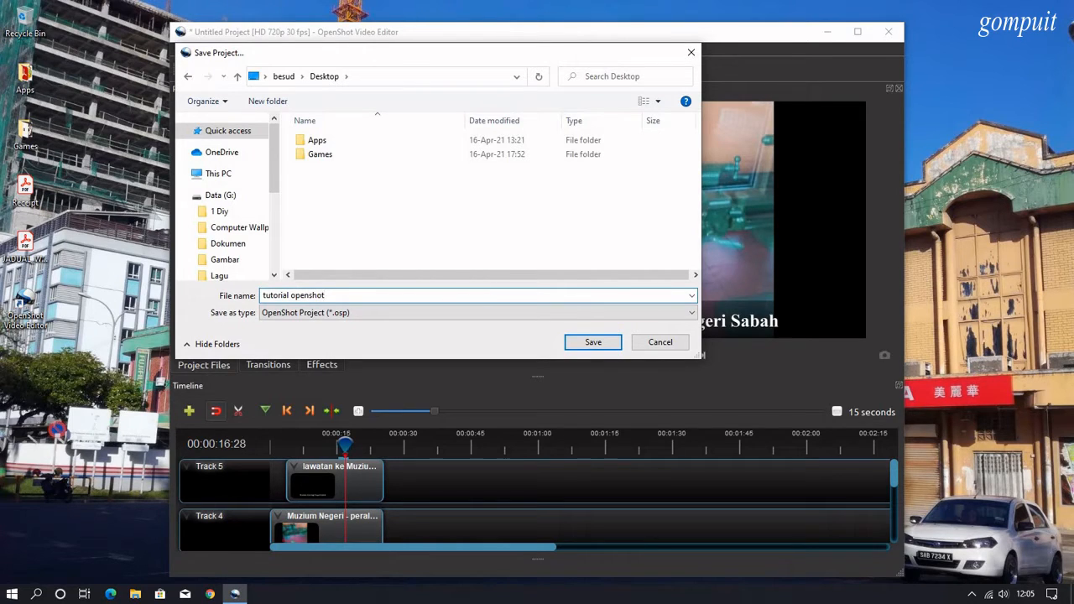
pyautogui.click(601, 344)
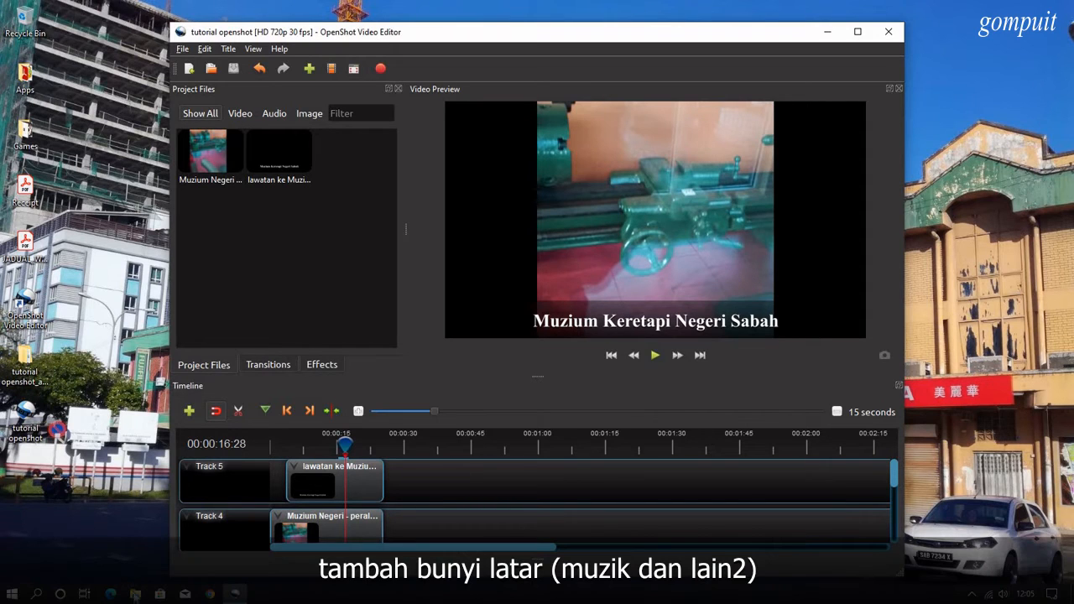
# Step: Import the song "18 - manhattan joke.mp3" from the Lagu > Lupin III folder on drive G: into the project files
pyautogui.click(136, 596)
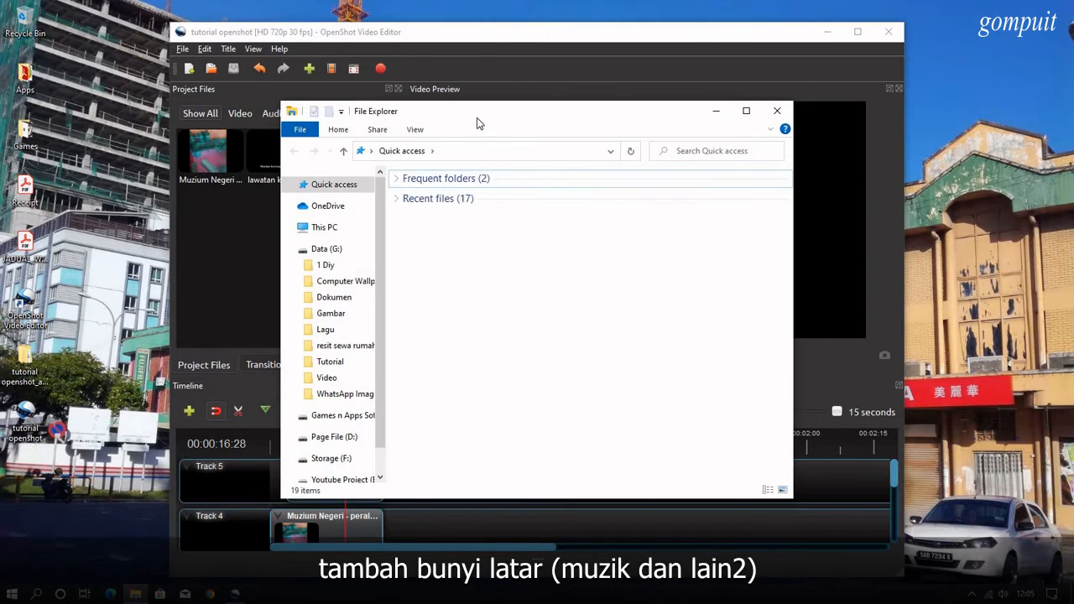
pyautogui.moveTo(641, 130); pyautogui.dragTo(804, 144)
pyautogui.click(489, 342)
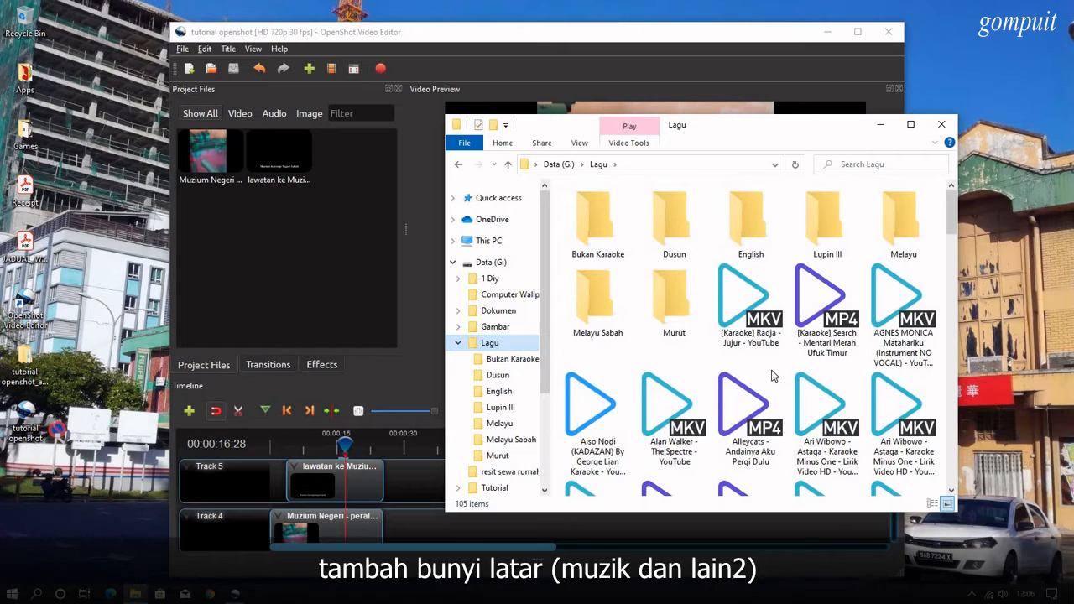
pyautogui.scroll(-3, 760, 369)
pyautogui.scroll(3, 671, 379)
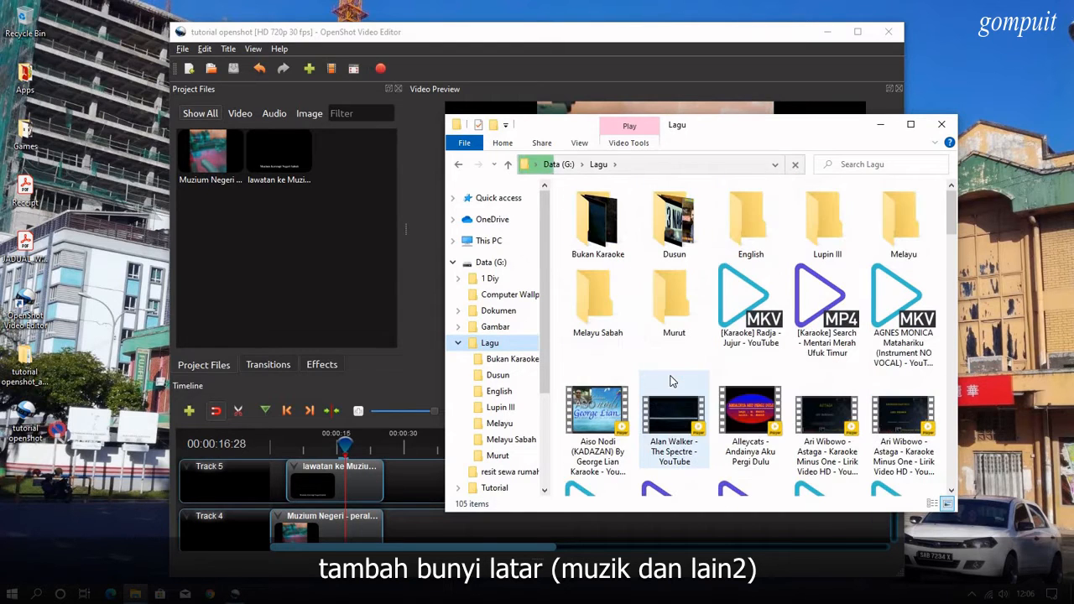
pyautogui.doubleClick(826, 220)
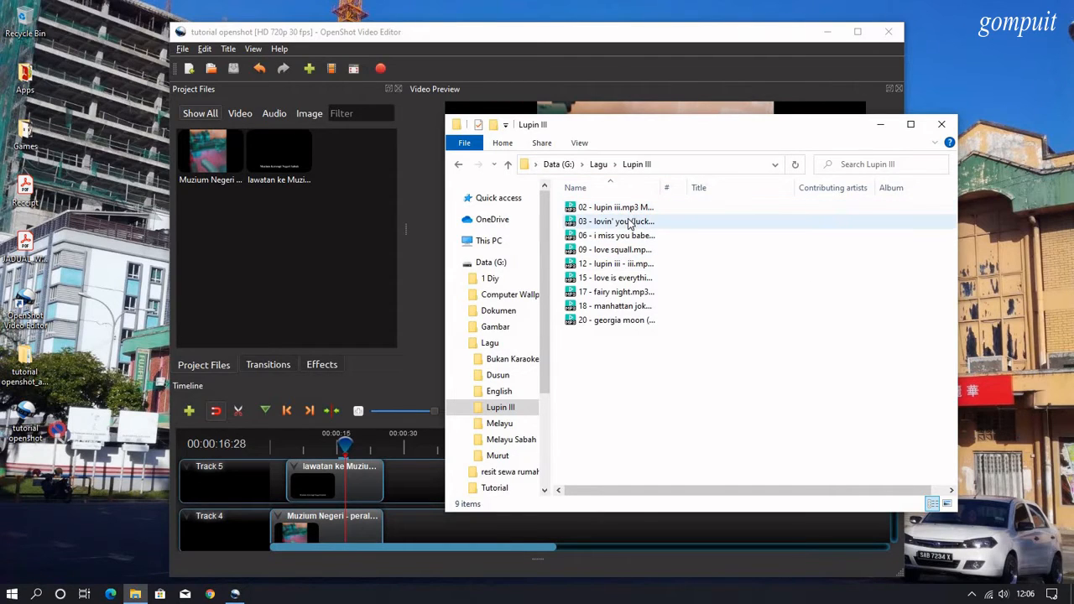
pyautogui.click(631, 307)
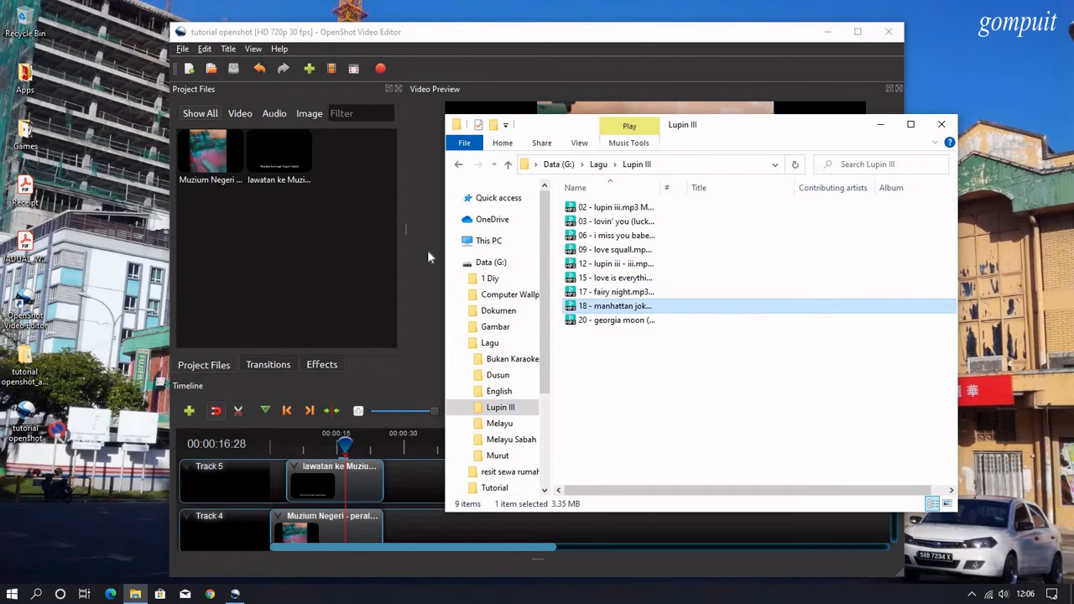
pyautogui.moveTo(427, 250); pyautogui.dragTo(310, 269)
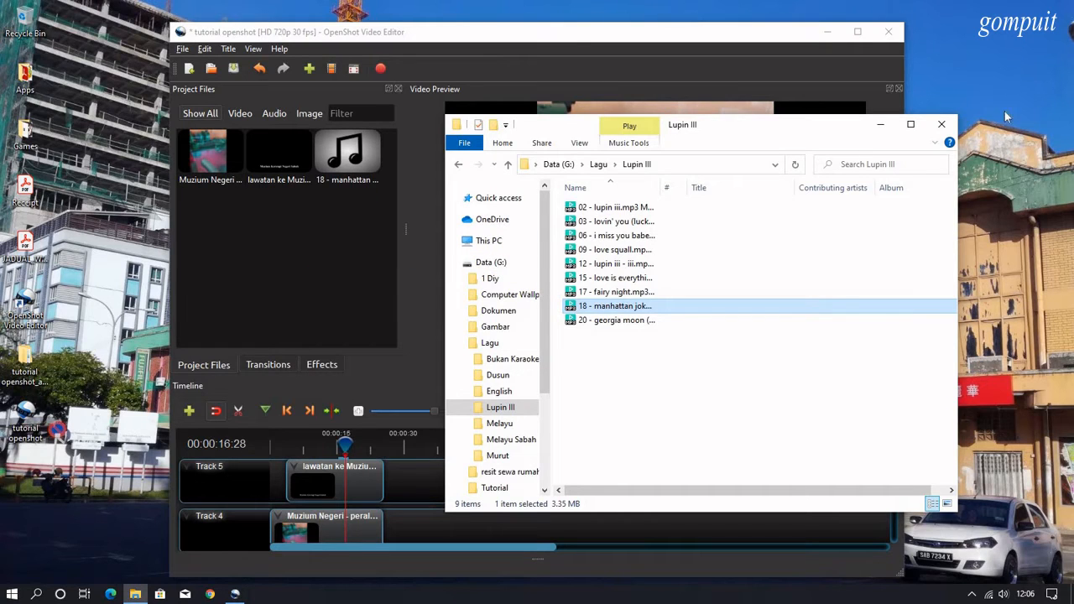
pyautogui.click(881, 125)
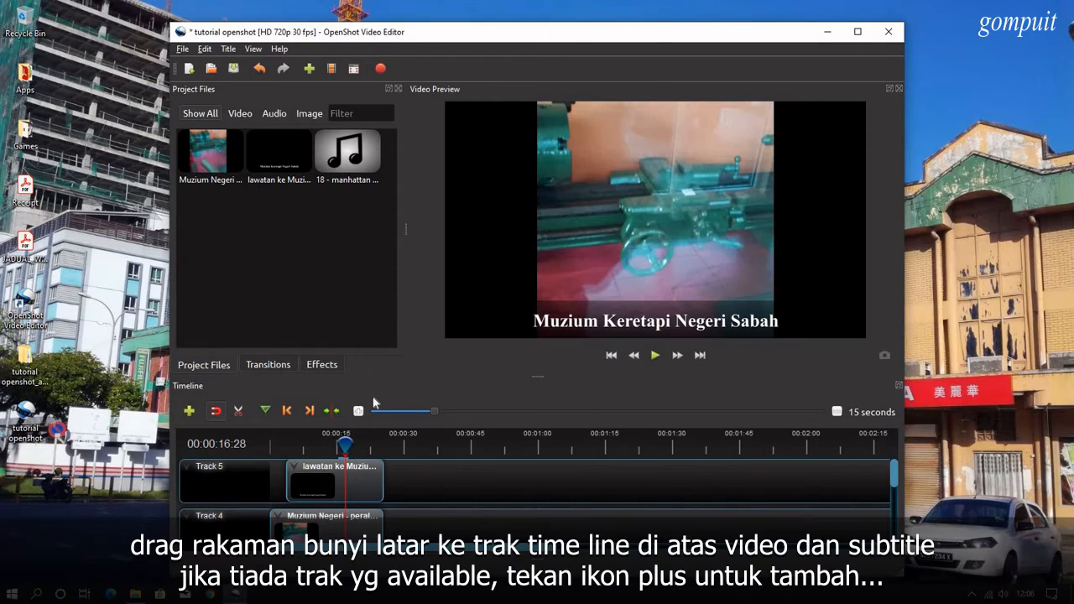
# Step: Add a new track above Track 5 and place the manhattan joke song at its very start
pyautogui.click(189, 411)
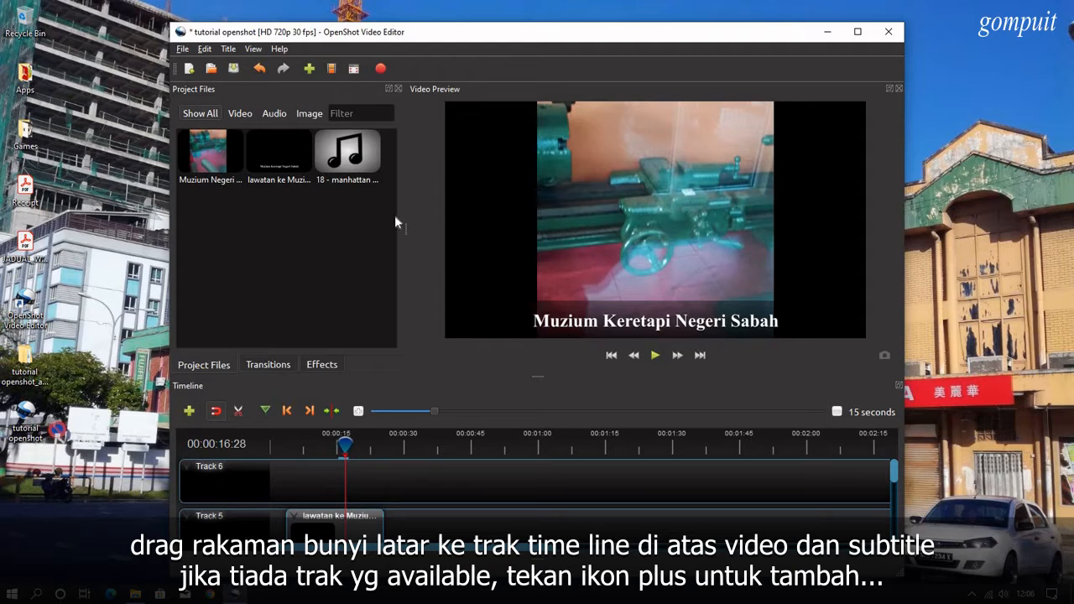
pyautogui.moveTo(358, 165); pyautogui.dragTo(337, 482)
pyautogui.moveTo(454, 482); pyautogui.dragTo(404, 484)
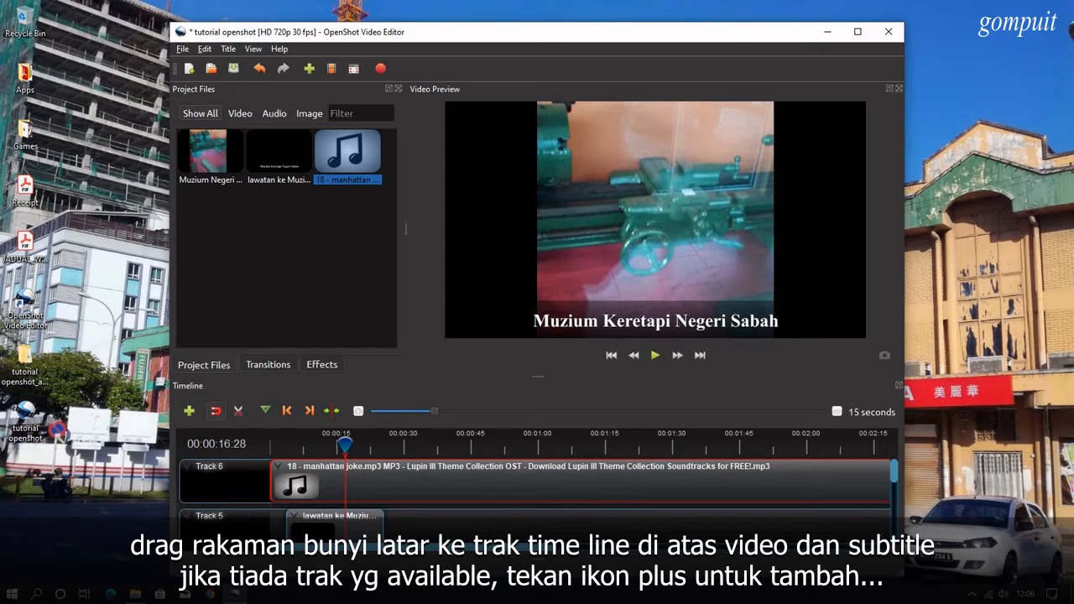
pyautogui.moveTo(466, 547); pyautogui.dragTo(360, 492)
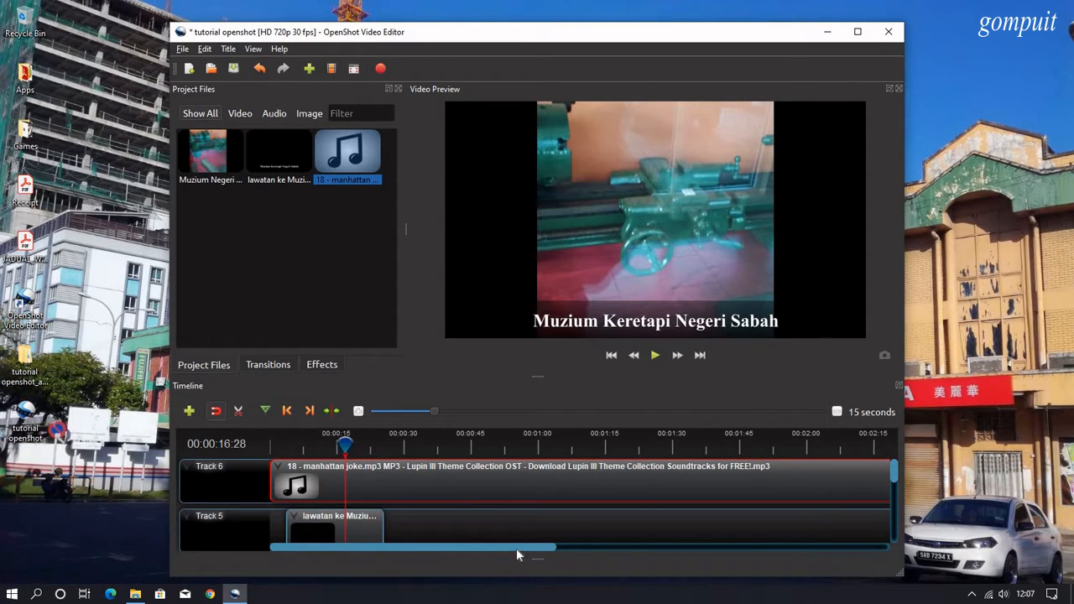
# Step: Trim the end of the song on Track 6 to about 26 seconds, roughly level with the end of the title clip
pyautogui.moveTo(516, 548); pyautogui.dragTo(621, 547)
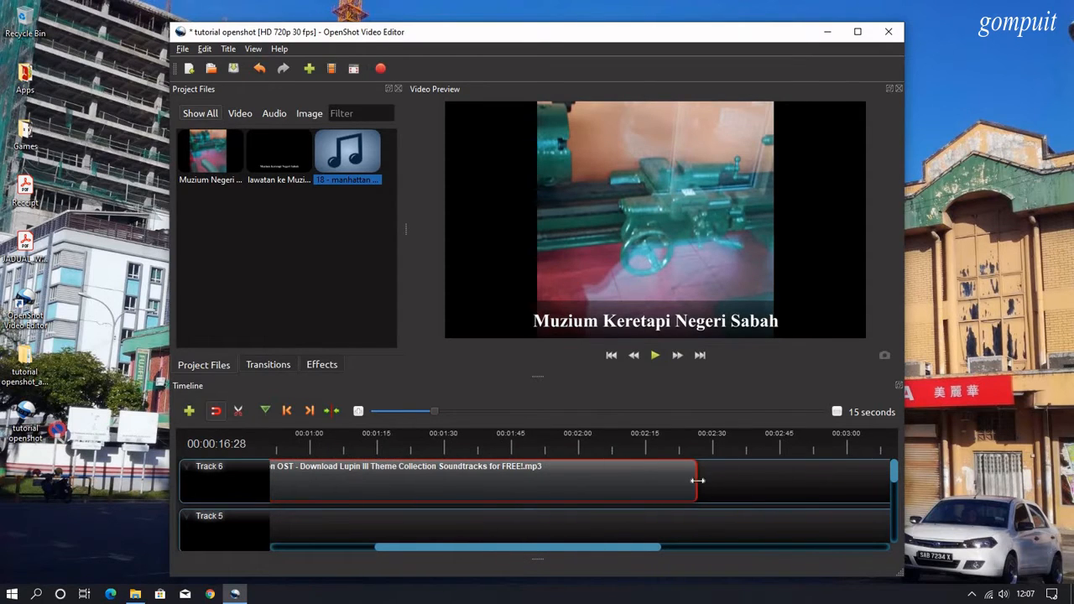
pyautogui.moveTo(698, 480); pyautogui.dragTo(294, 481)
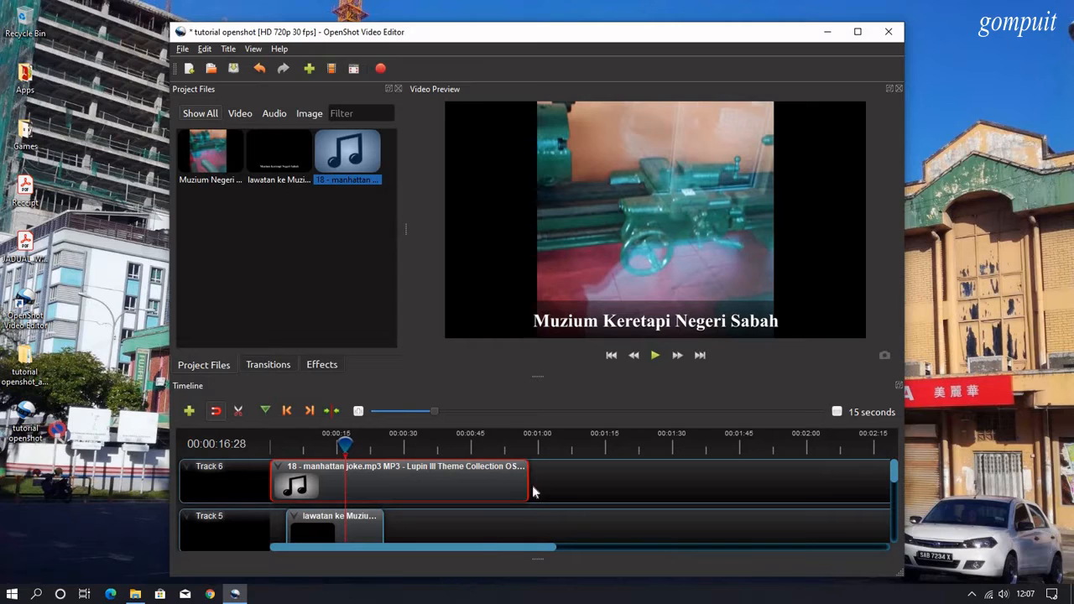
pyautogui.moveTo(526, 486); pyautogui.dragTo(385, 488)
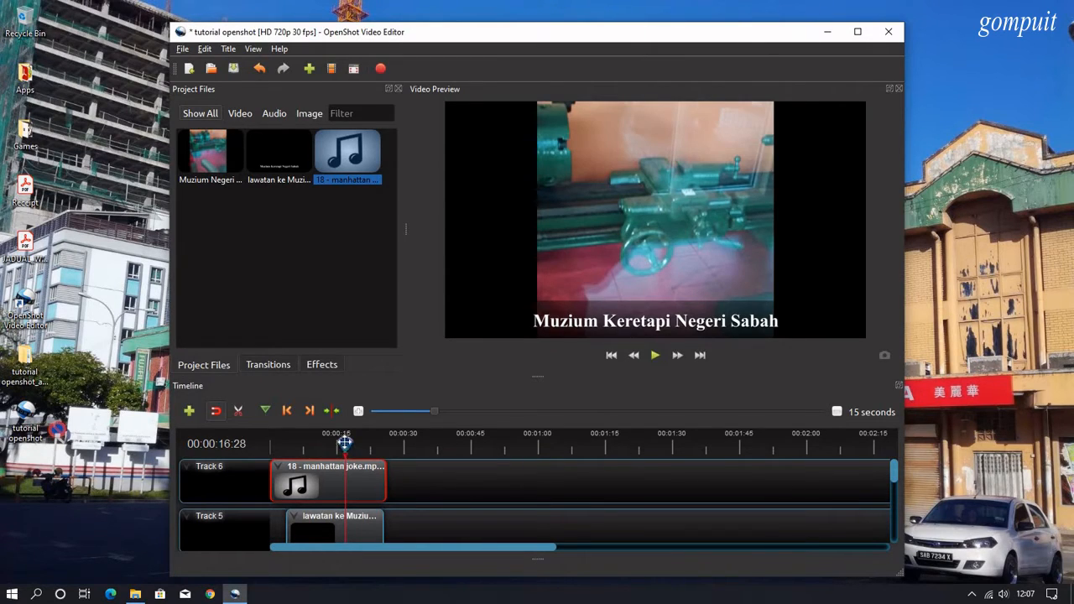
# Step: Play the timeline from the beginning to check the video, title and background music together
pyautogui.click(339, 443)
pyautogui.moveTo(339, 444); pyautogui.dragTo(270, 444)
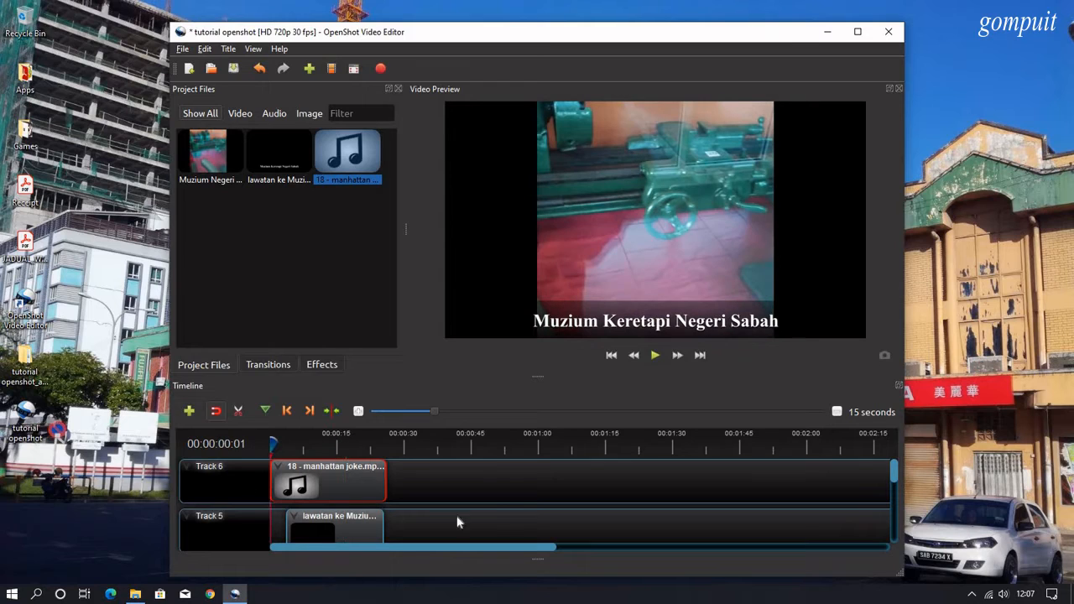
pyautogui.click(465, 492)
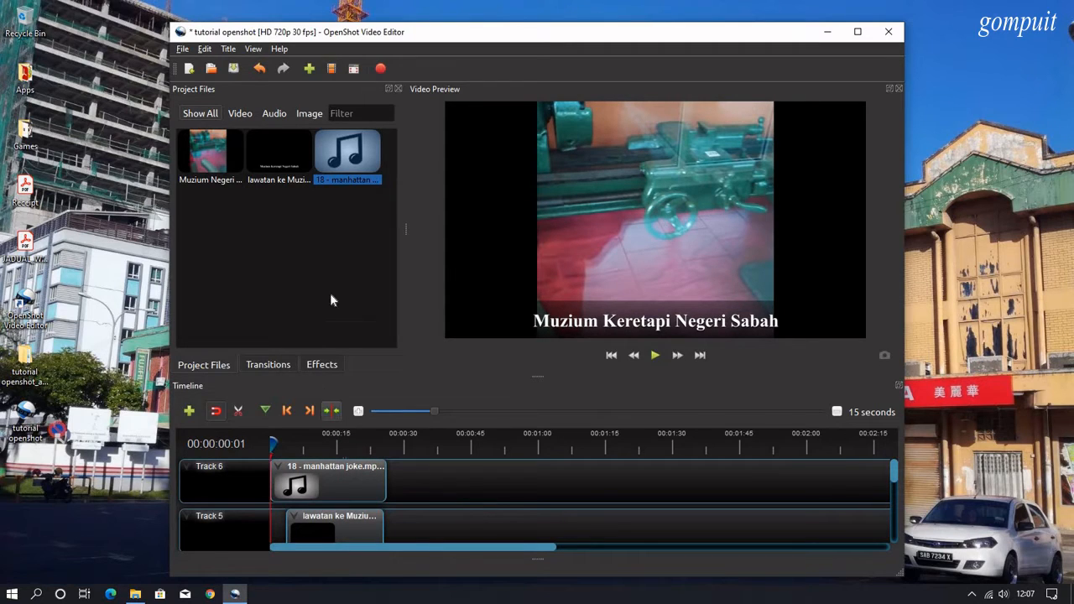
pyautogui.click(655, 355)
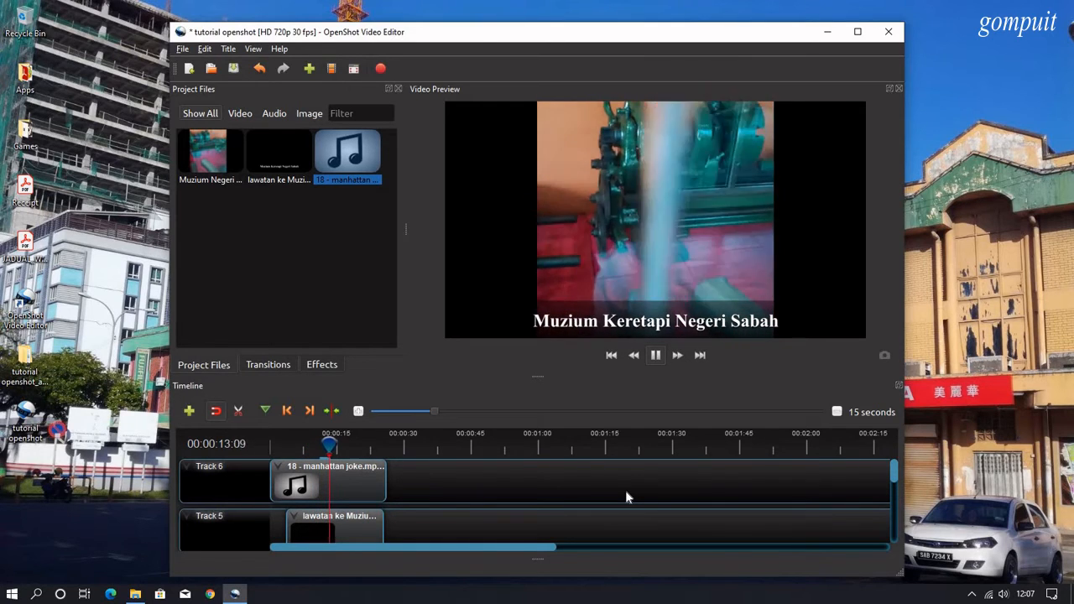
pyautogui.scroll(-1, 625, 490)
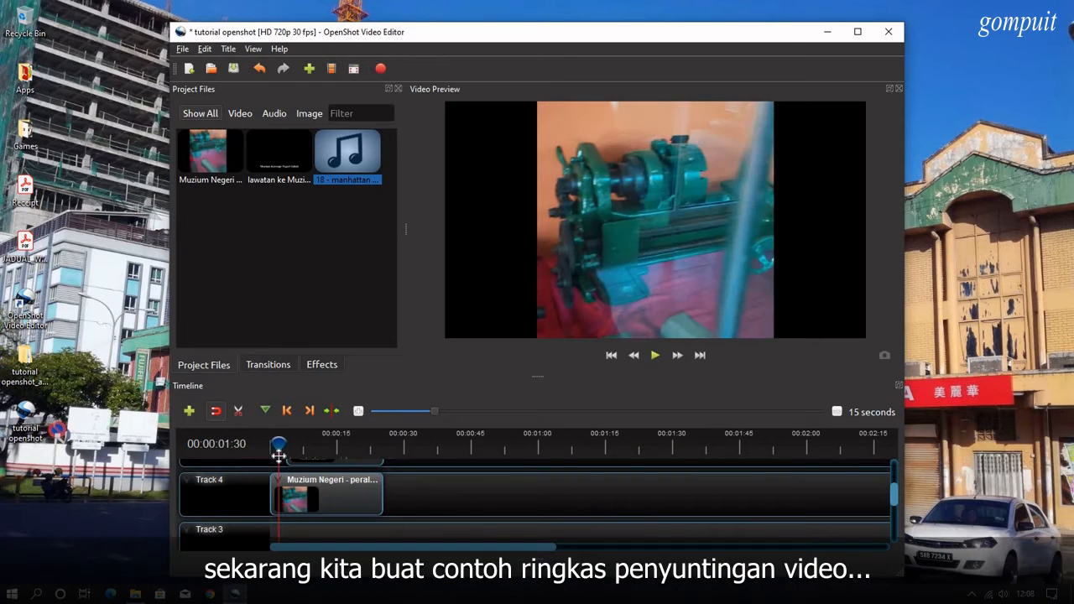
# Step: Import "Detective Conan Episode 928.mp4" from the Detective Conan folder under Video on drive G: into the project files
pyautogui.click(135, 594)
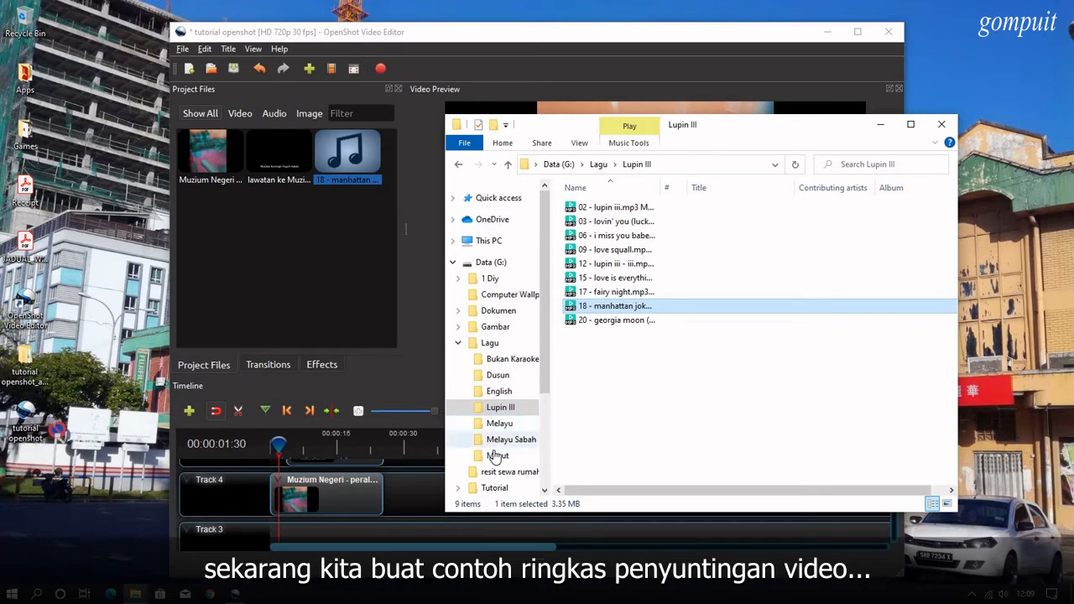
pyautogui.scroll(-2, 495, 455)
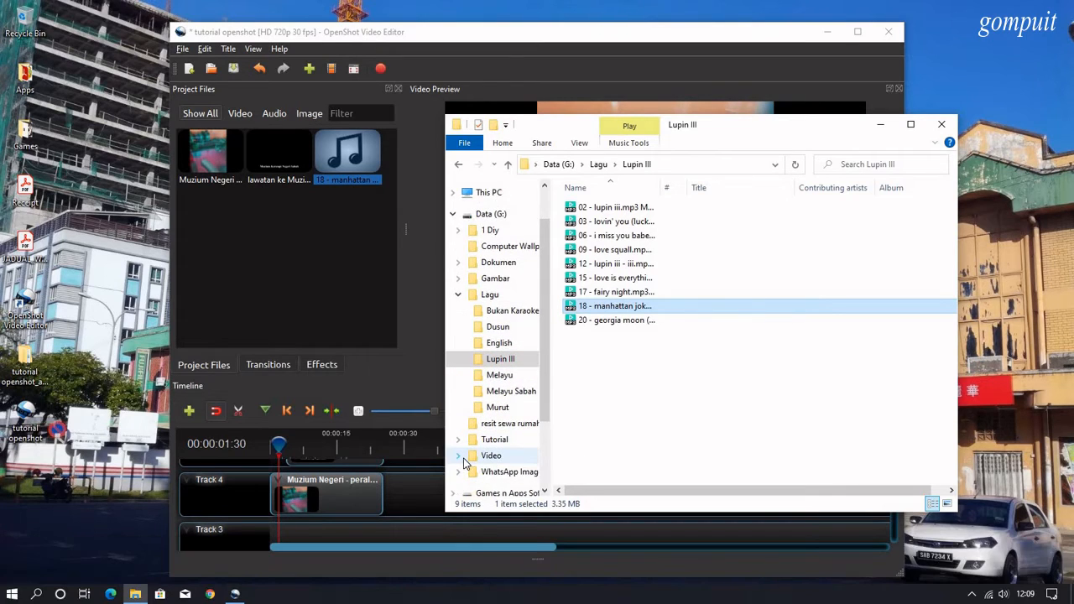
pyautogui.click(459, 456)
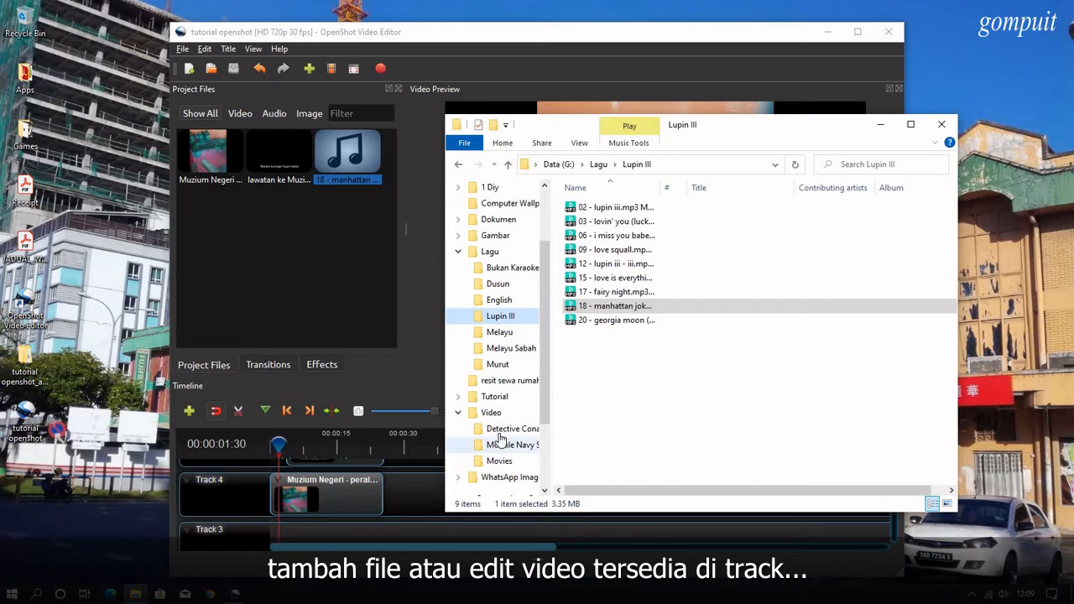
pyautogui.click(500, 430)
pyautogui.moveTo(596, 231); pyautogui.dragTo(353, 278)
pyautogui.click(941, 124)
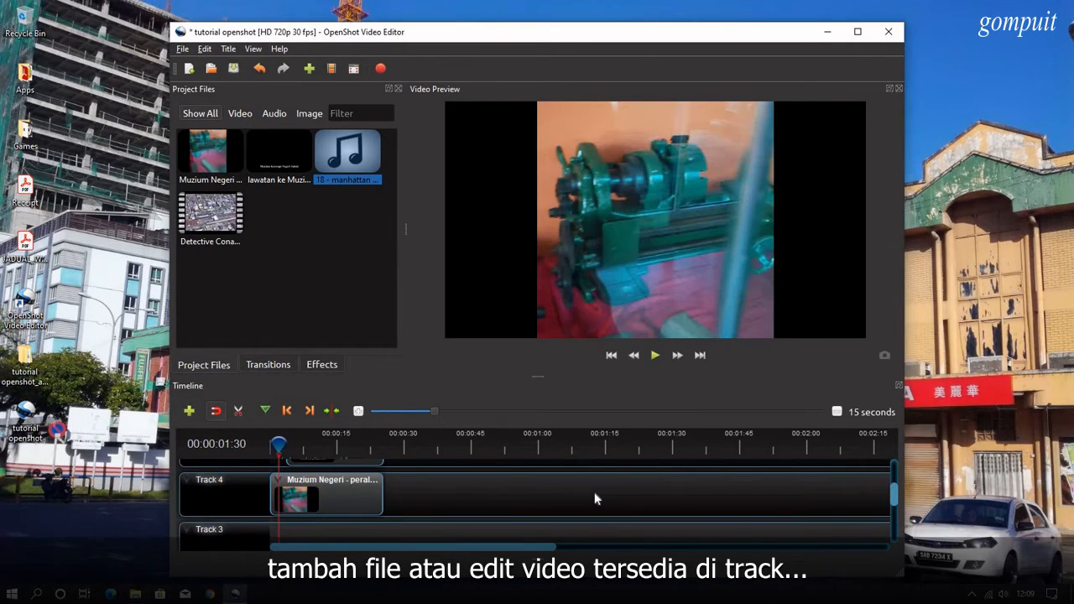
# Step: Place the Detective Conan episode on Track 4 after the museum video, starting at about 28 seconds, and play it from its start
pyautogui.scroll(-2, 594, 499)
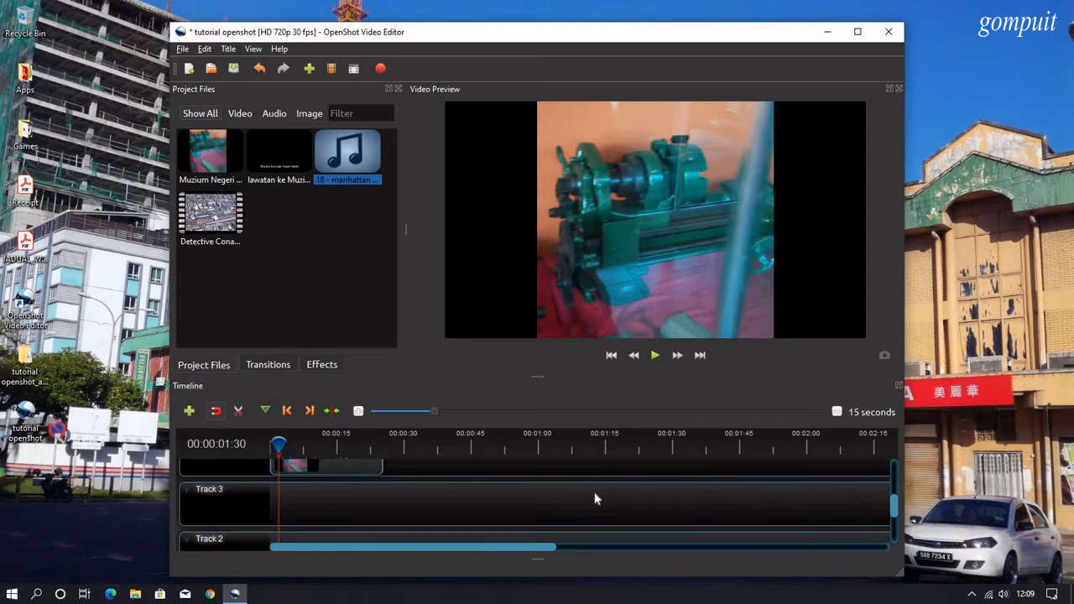
pyautogui.moveTo(228, 232); pyautogui.dragTo(394, 482)
pyautogui.moveTo(280, 444); pyautogui.dragTo(398, 446)
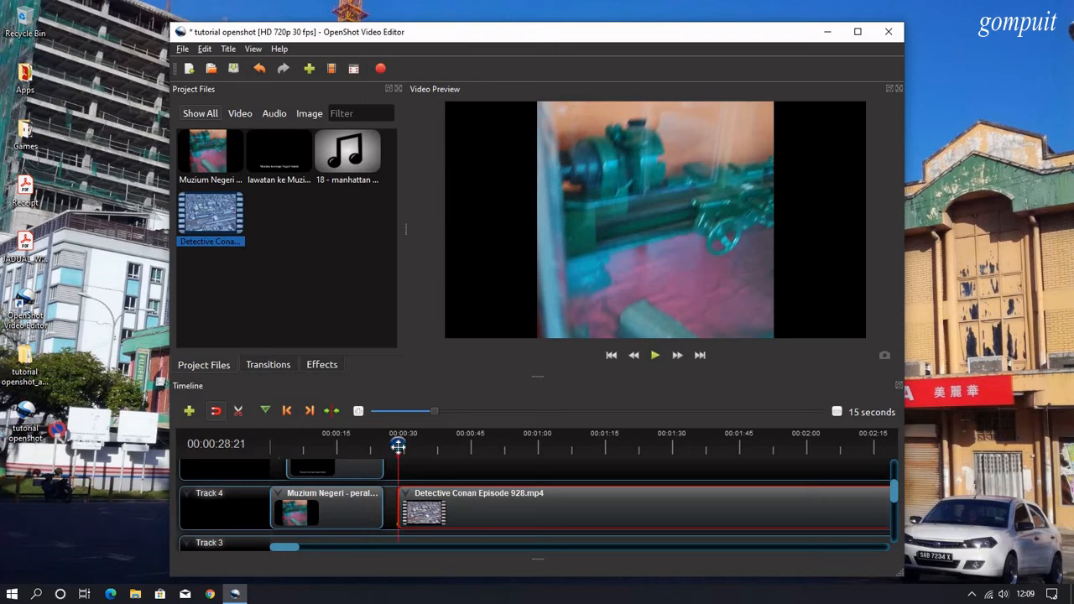
pyautogui.click(656, 356)
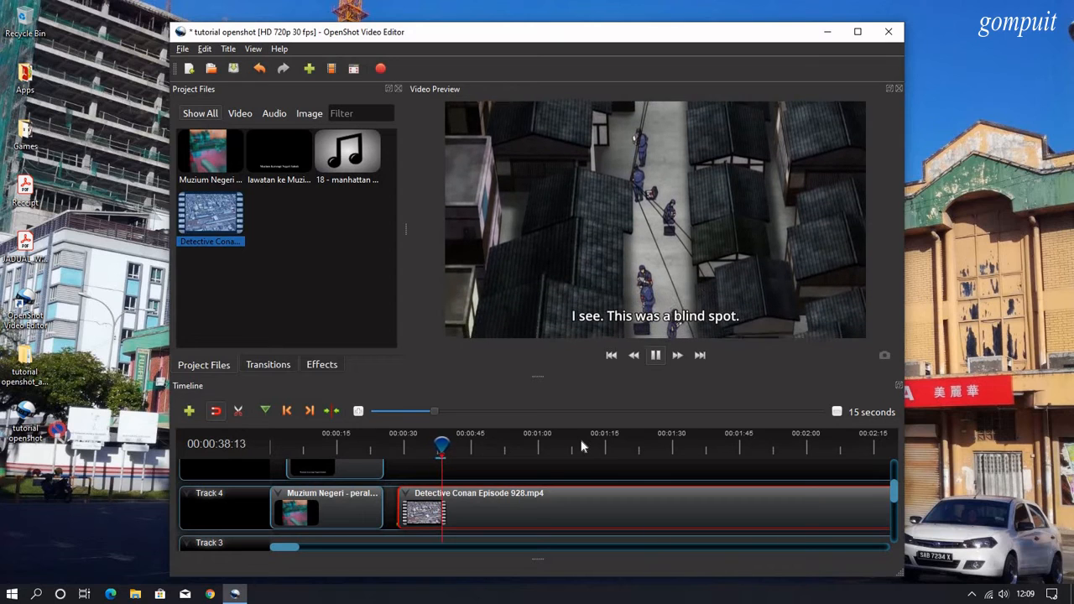
pyautogui.click(656, 357)
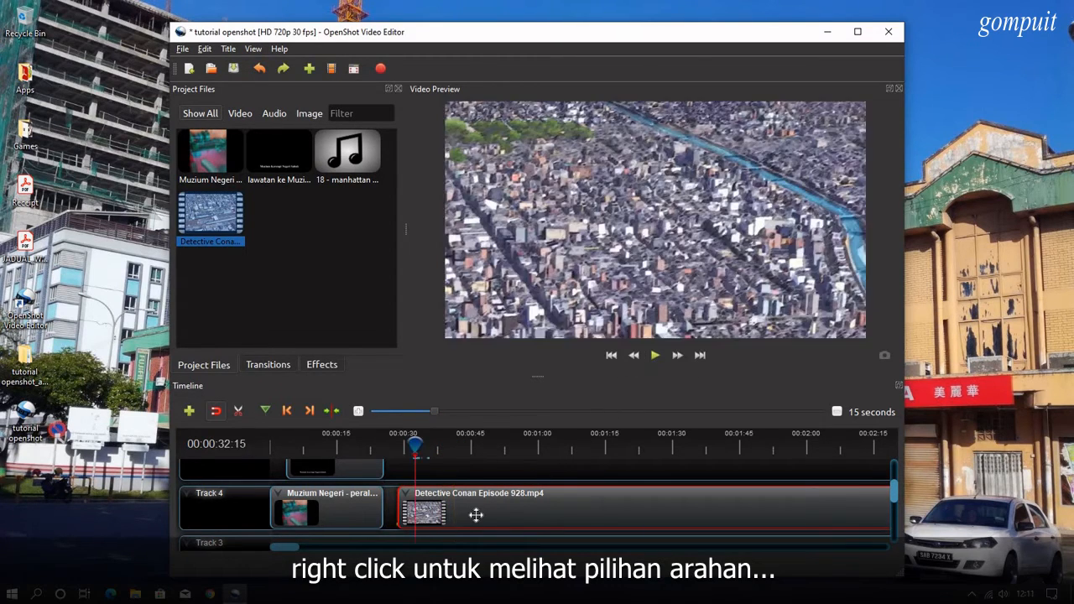
# Step: Slice the Detective Conan clip at 00:00:32:15 keeping both sides, and remove the short piece before the cut
pyautogui.rightClick(480, 519)
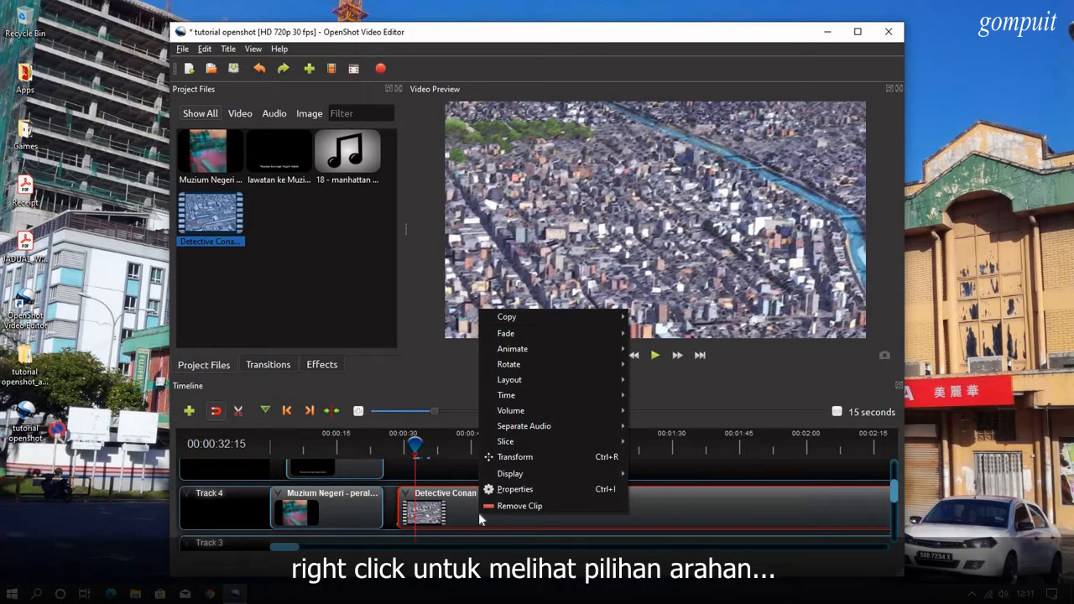
pyautogui.moveTo(524, 448)
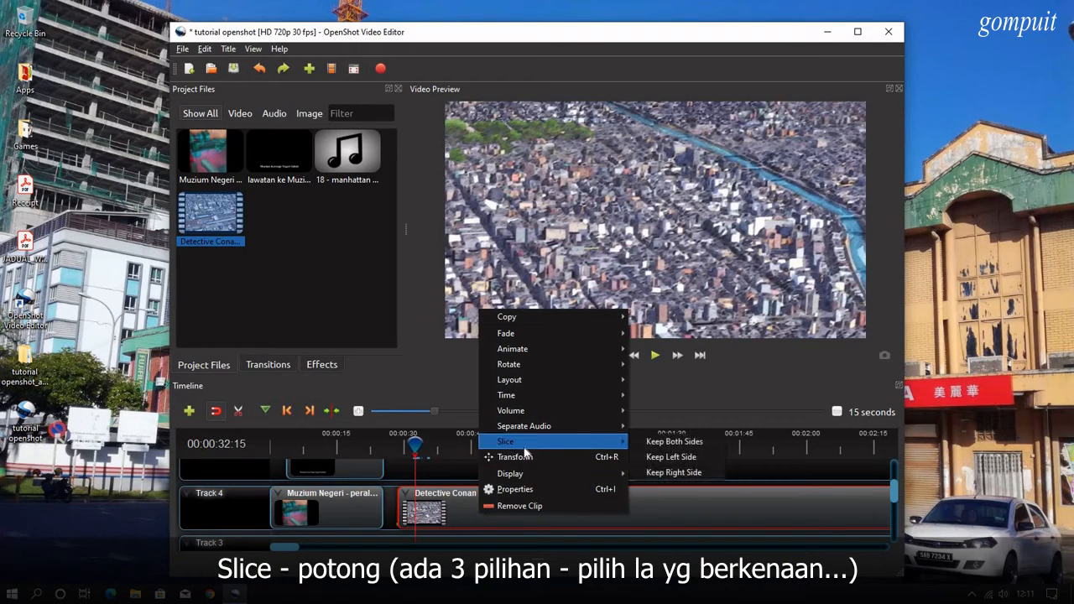
pyautogui.click(670, 444)
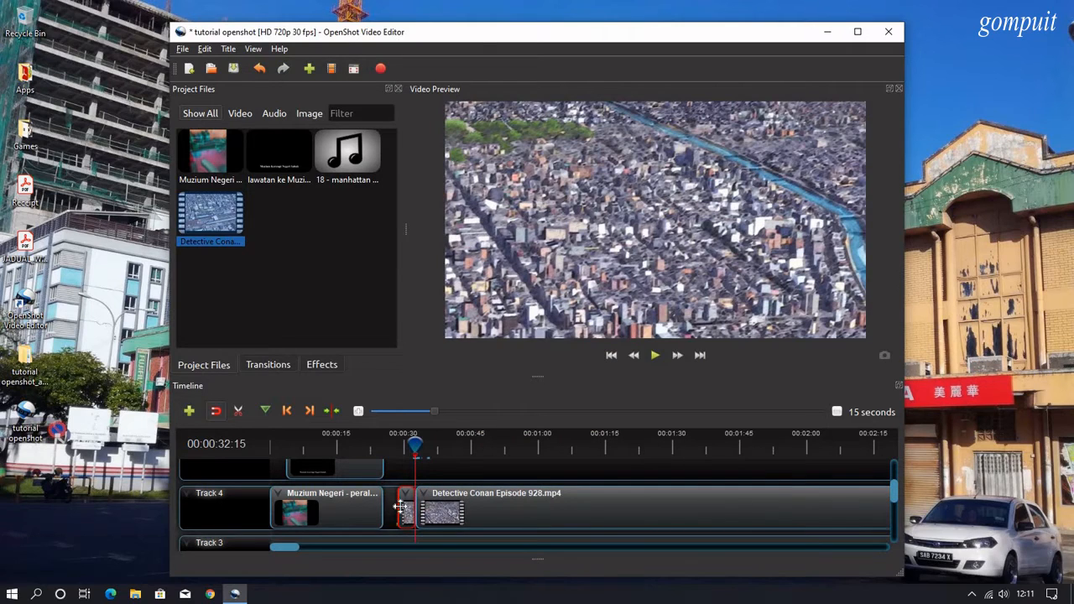
pyautogui.rightClick(406, 510)
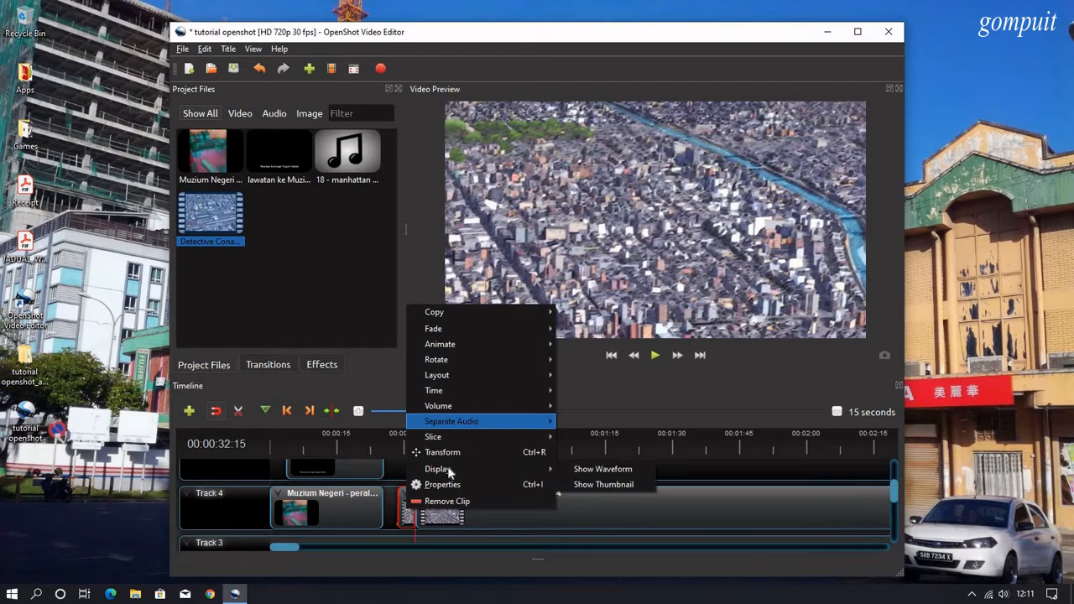
pyautogui.click(449, 501)
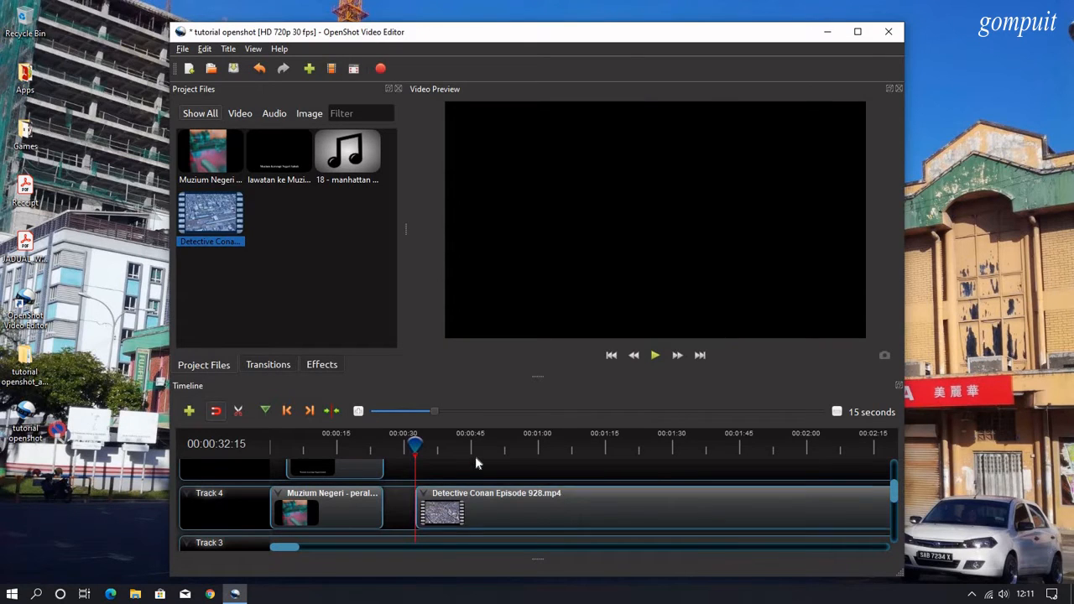
# Step: Play the remaining Detective Conan clip in short stretches and set the playhead to 00:00:36:28
pyautogui.press('space')
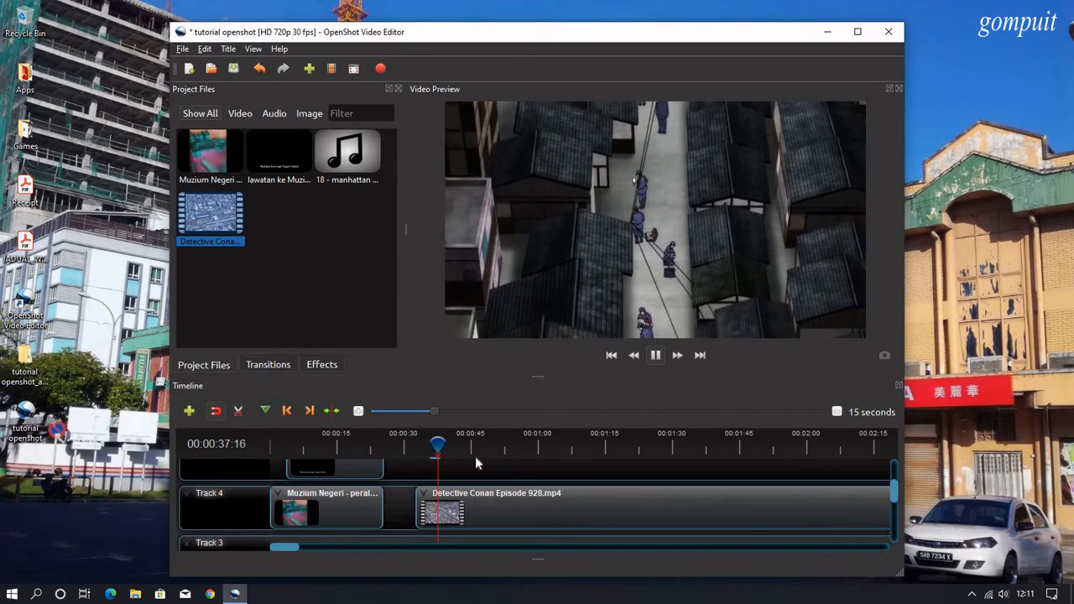
pyautogui.press('space')
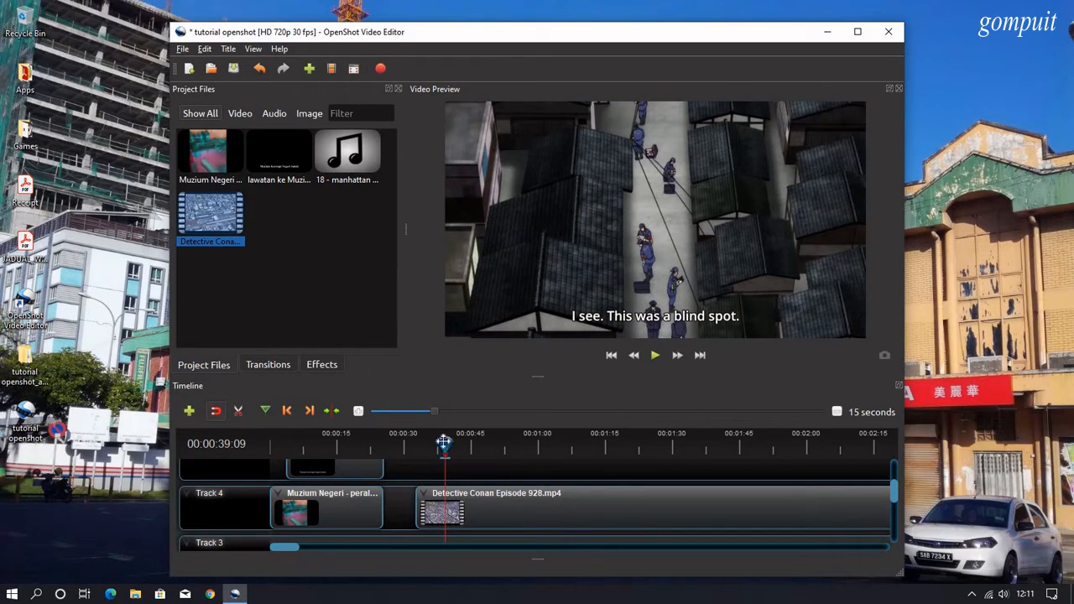
pyautogui.press('space')
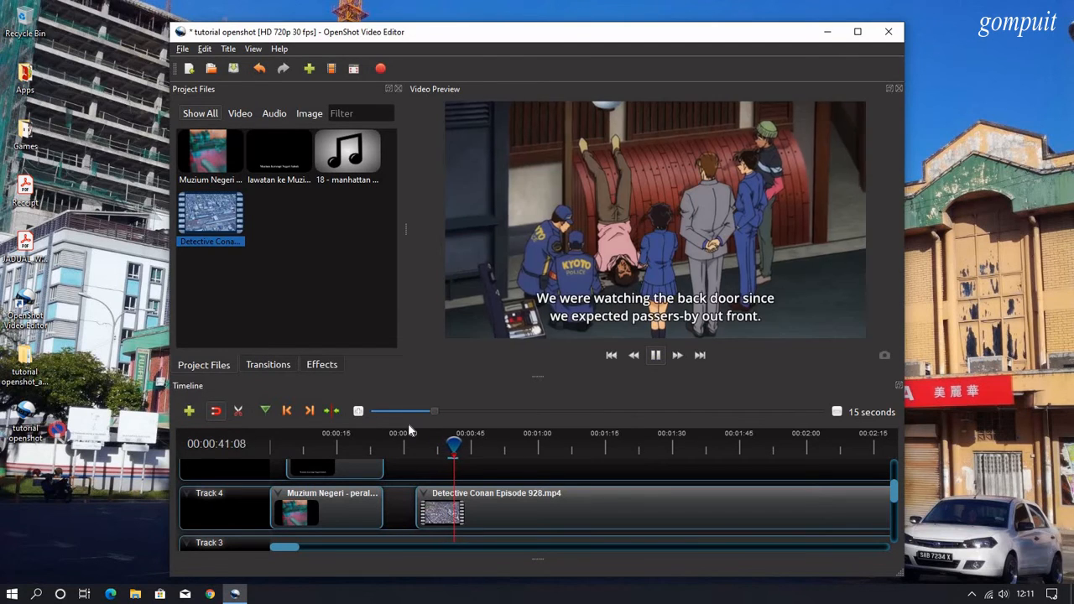
pyautogui.press('space')
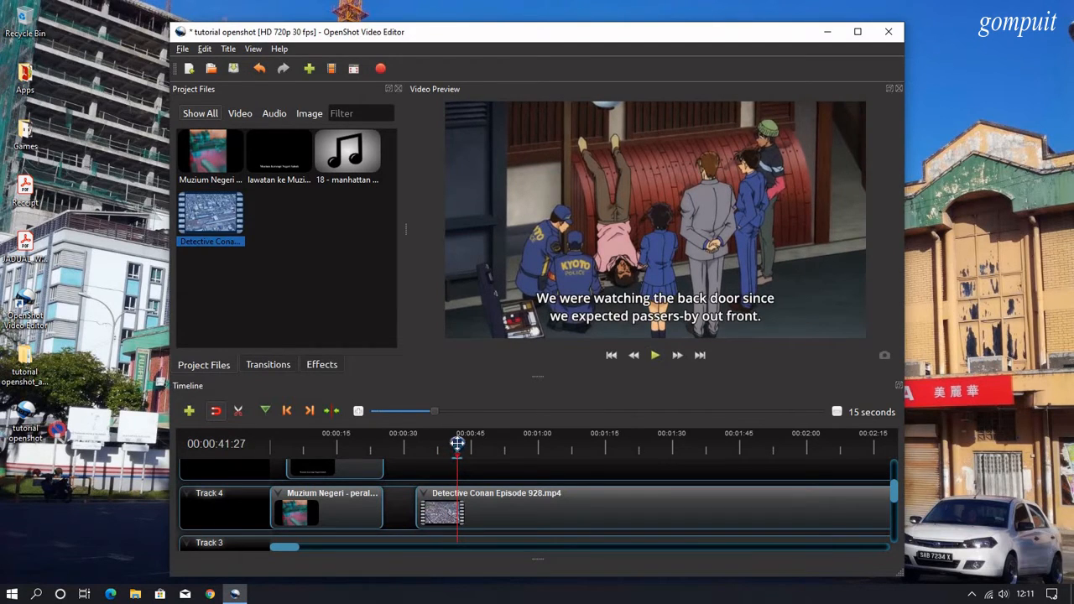
pyautogui.moveTo(458, 443); pyautogui.dragTo(435, 448)
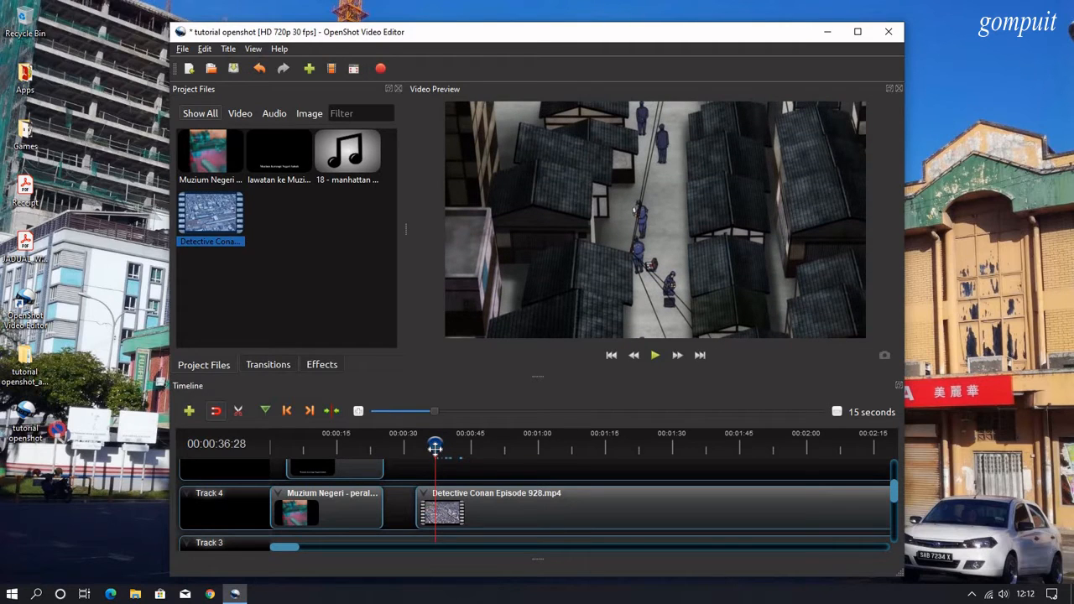
# Step: Slice the Detective Conan clip at 00:00:36:28 keeping both sides, and move the short first piece against the end of the museum clip
pyautogui.rightClick(519, 516)
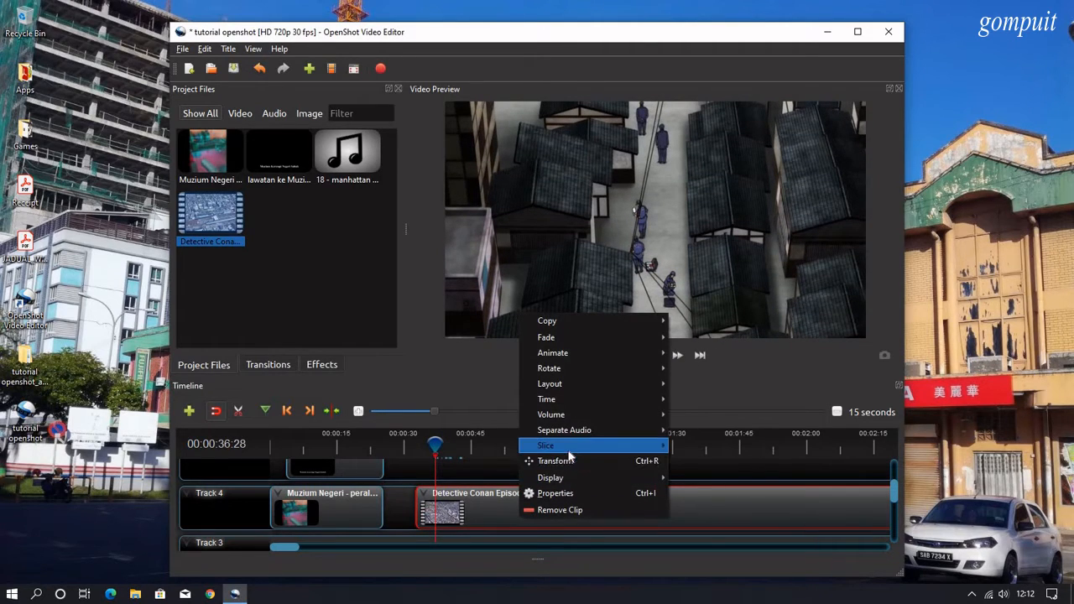
pyautogui.moveTo(582, 451)
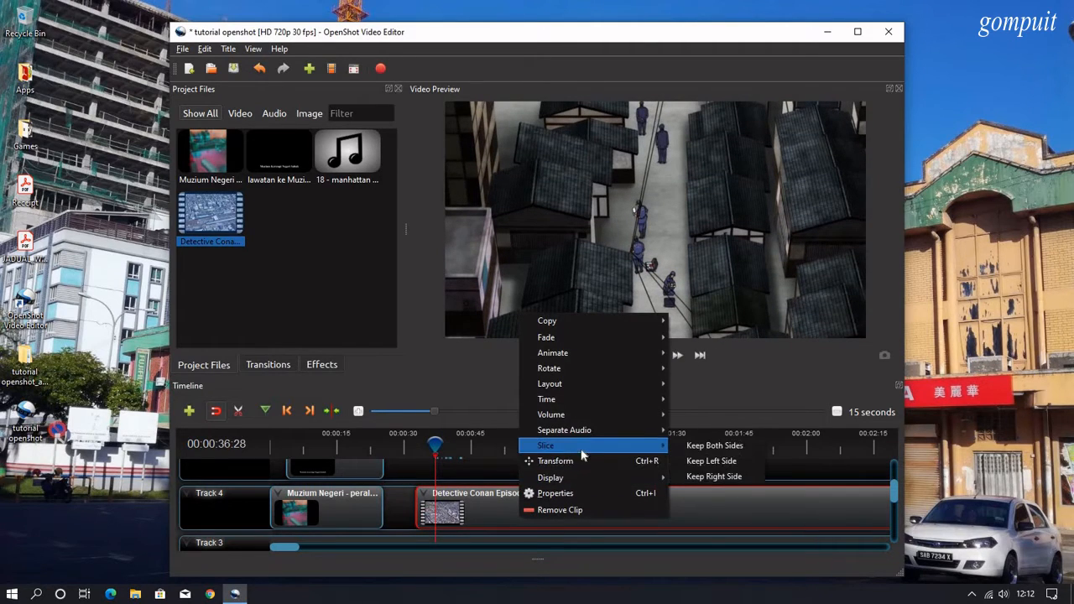
pyautogui.click(701, 451)
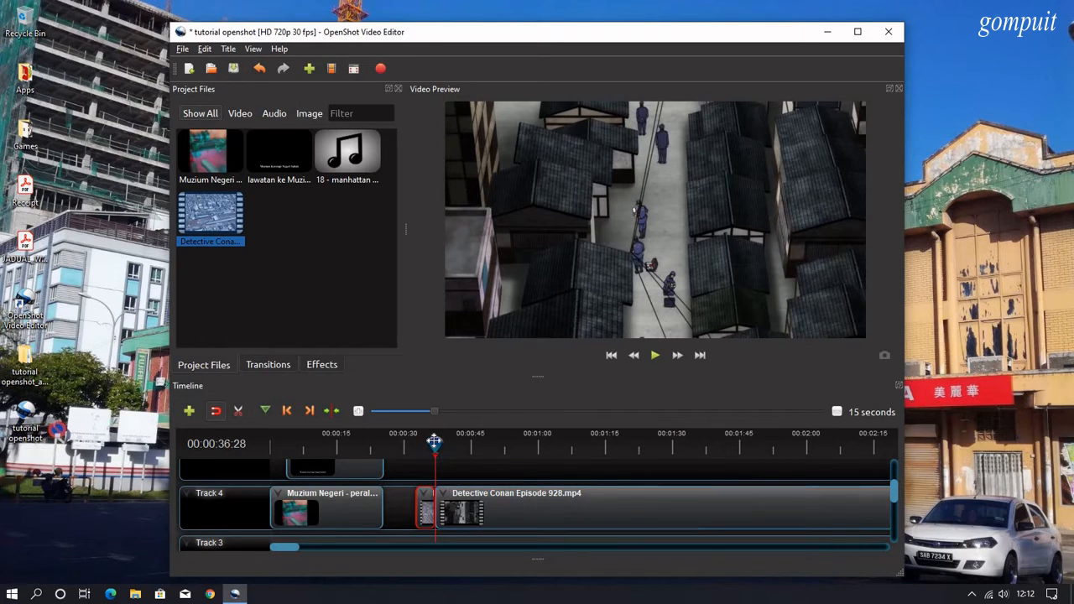
pyautogui.moveTo(434, 443); pyautogui.dragTo(454, 443)
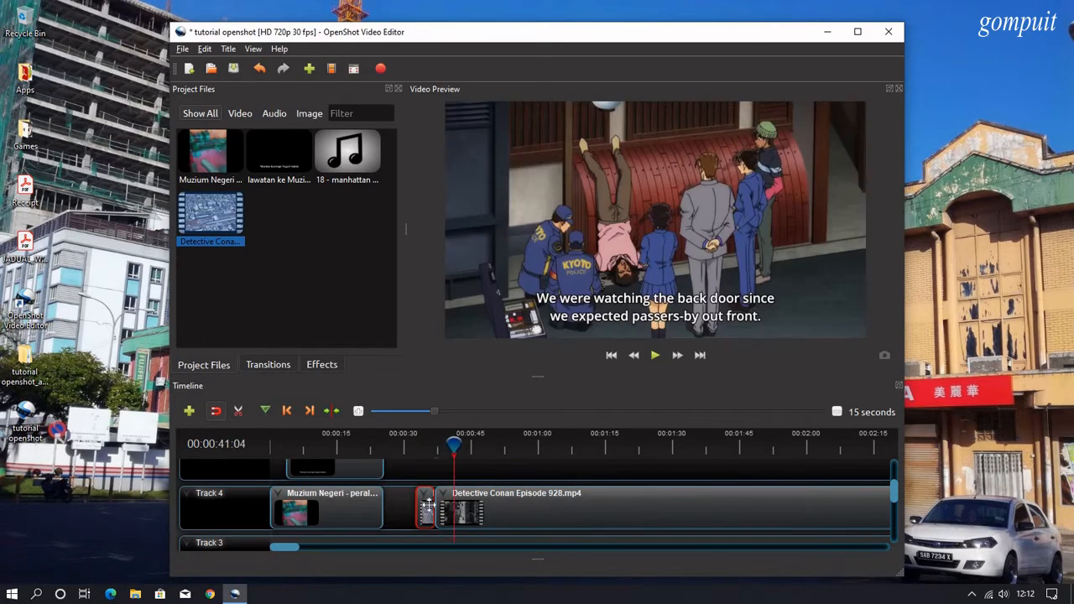
pyautogui.moveTo(424, 505); pyautogui.dragTo(393, 509)
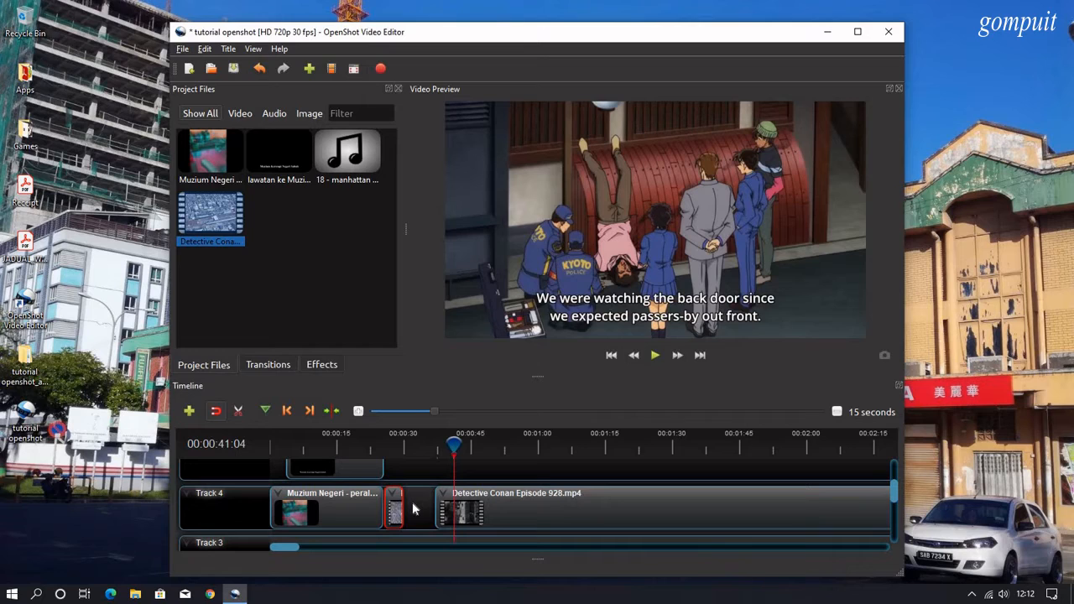
pyautogui.click(413, 508)
# Step: Extend the subtitle title and the music to about 30 seconds, matching the short Detective Conan piece's end, and play from 00:00:19:11
pyautogui.scroll(1, 421, 512)
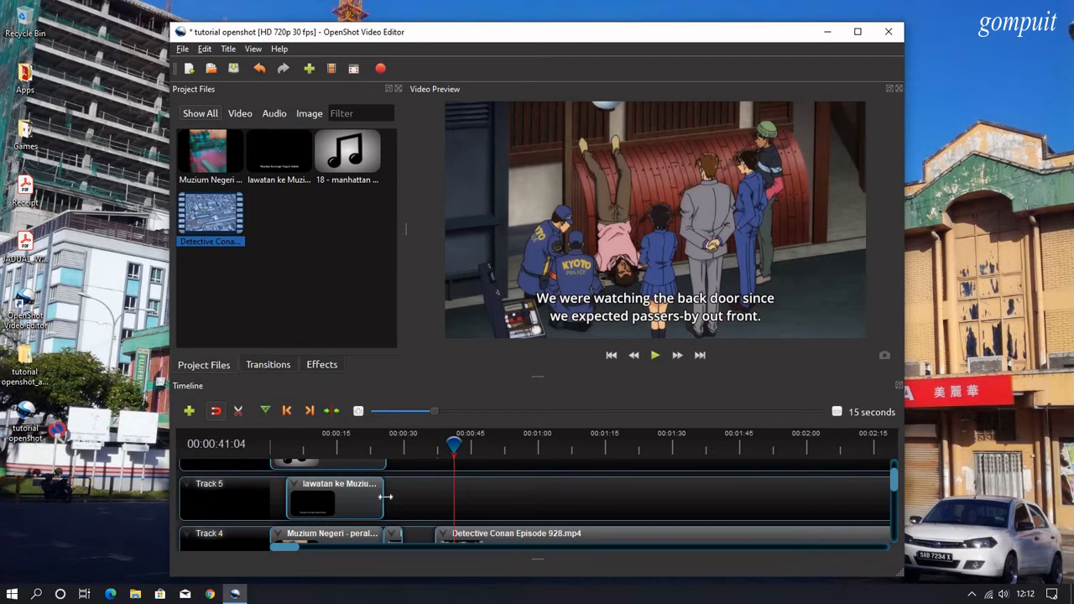
pyautogui.moveTo(385, 496); pyautogui.dragTo(412, 505)
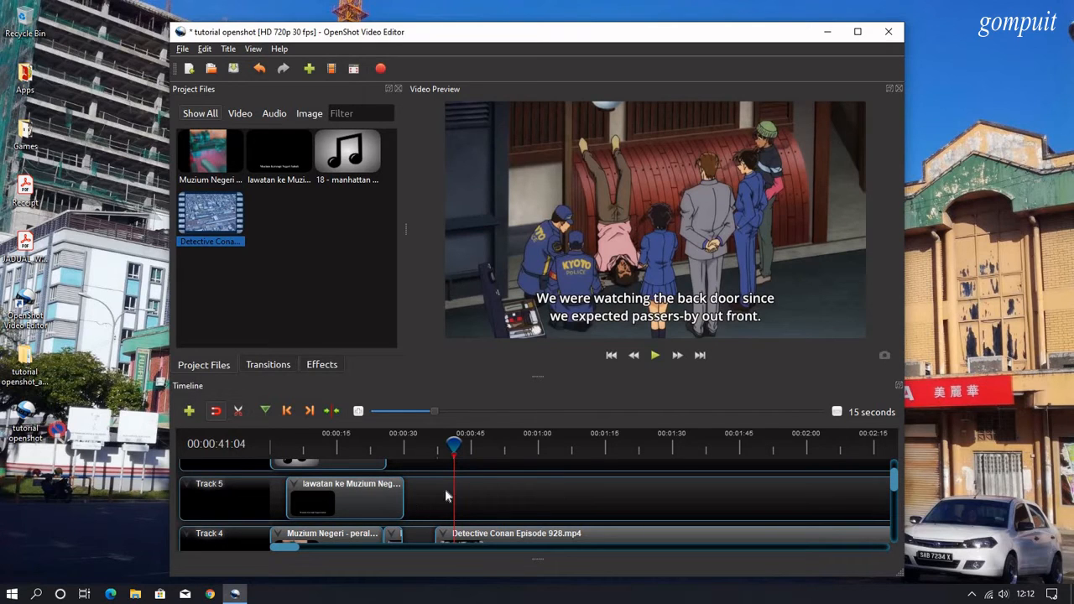
pyautogui.moveTo(387, 463); pyautogui.dragTo(355, 446)
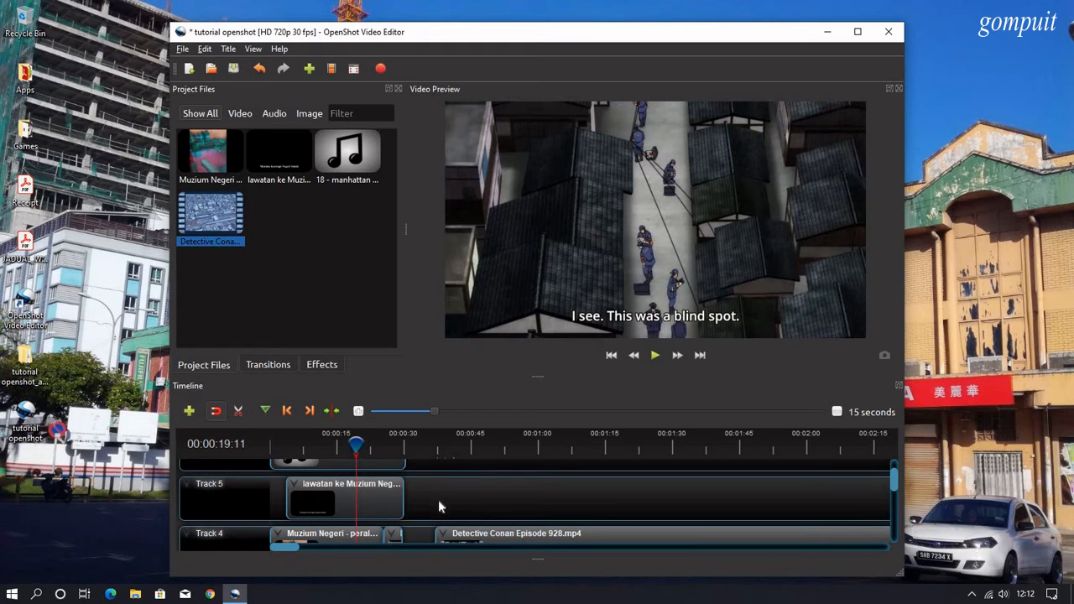
pyautogui.click(655, 355)
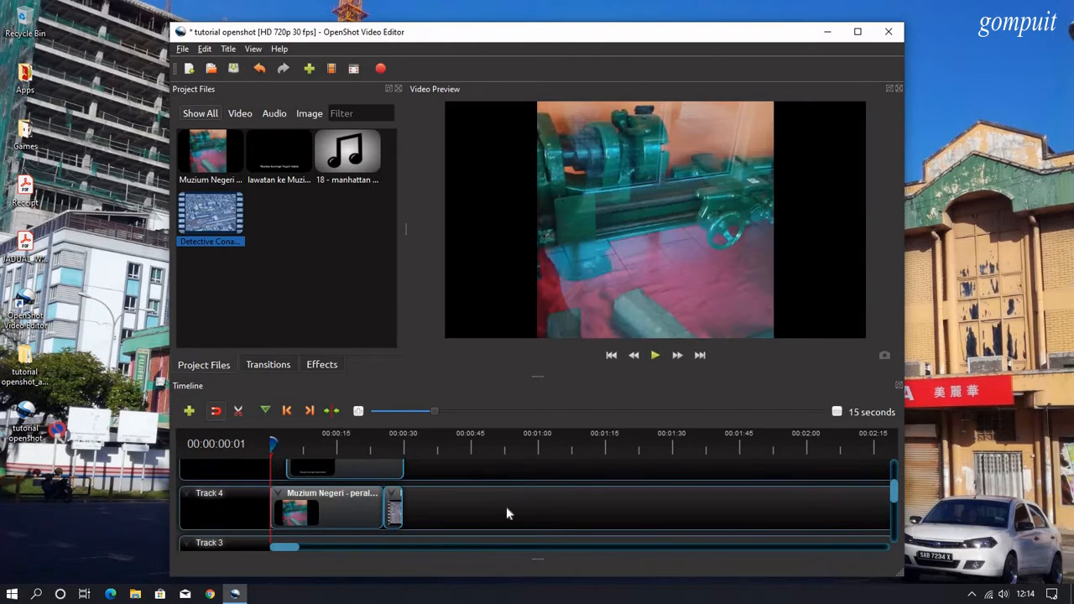
# Step: Overlap the short Detective Conan piece with the museum clip's end by about two seconds as a basic transition, and play across it
pyautogui.scroll(2, 493, 515)
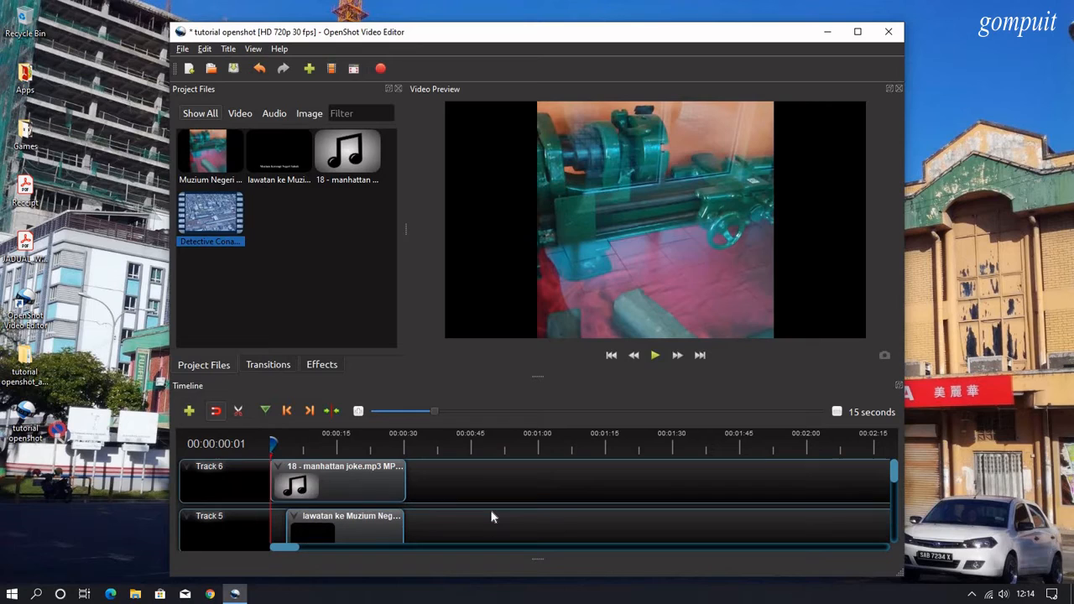
pyautogui.scroll(-2, 493, 515)
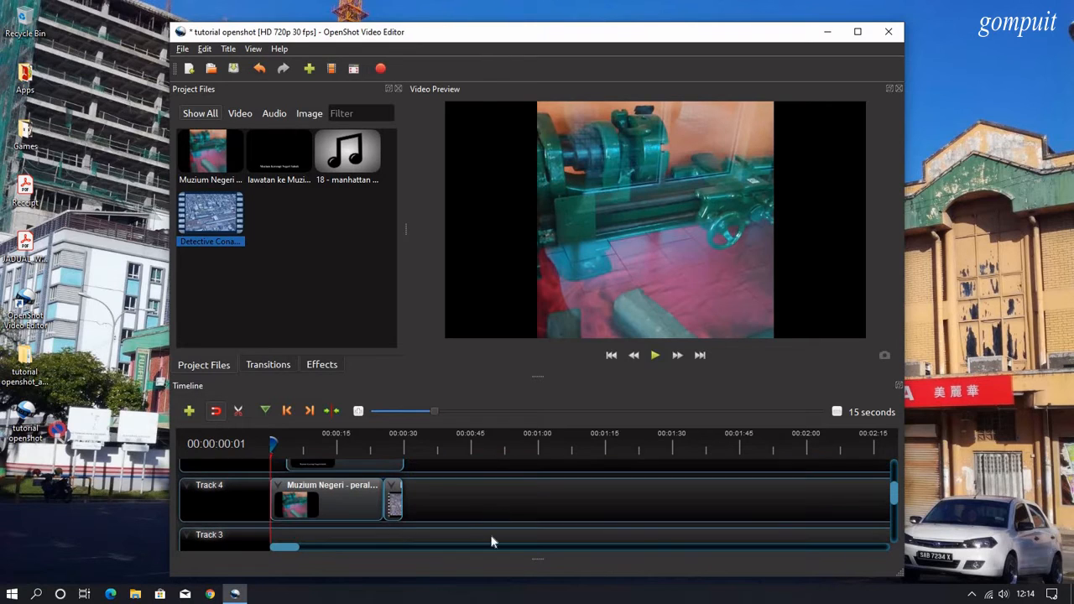
pyautogui.moveTo(395, 501)
pyautogui.mouseDown()
pyautogui.moveTo(404, 501)
pyautogui.moveTo(385, 504)
pyautogui.mouseUp()
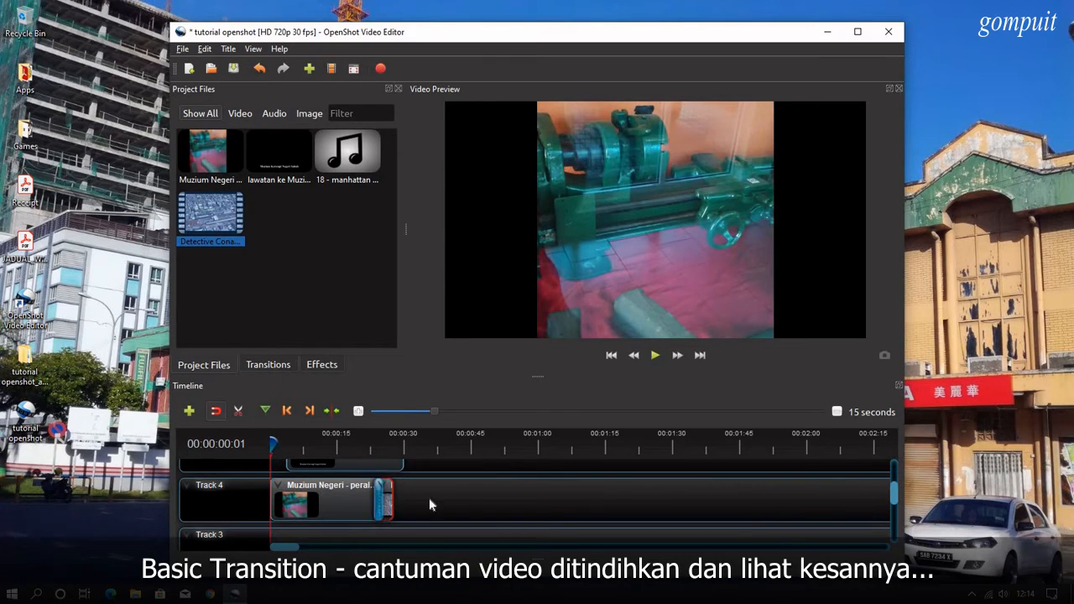
pyautogui.press('space')
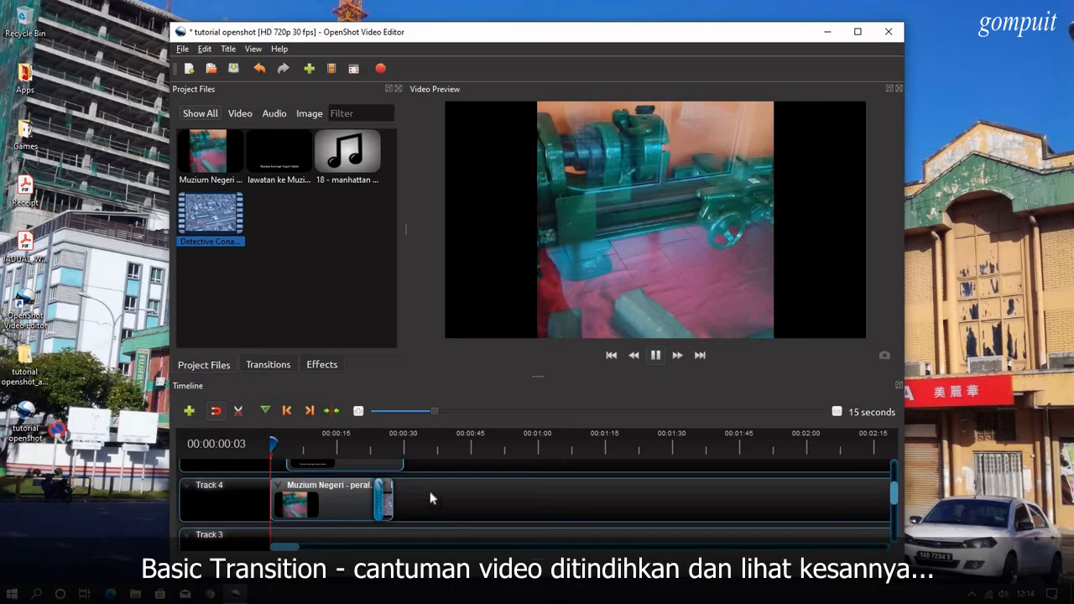
pyautogui.click(358, 447)
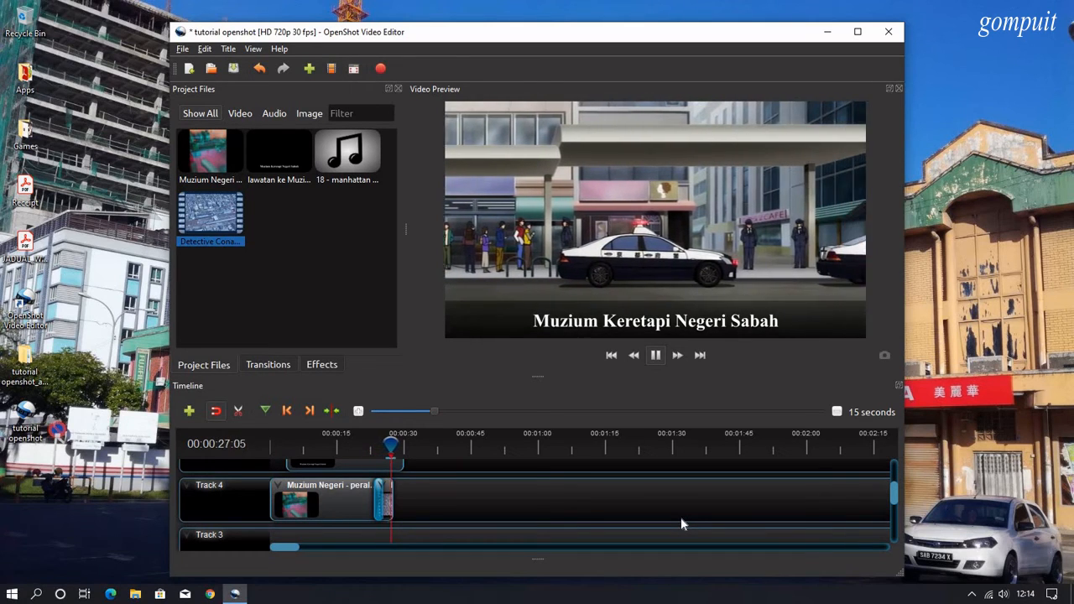
pyautogui.press('space')
# Step: Shorten the subtitle title on Track 5 and the music on Track 6 to about 28 seconds, near the Detective Conan piece's end
pyautogui.scroll(1, 378, 501)
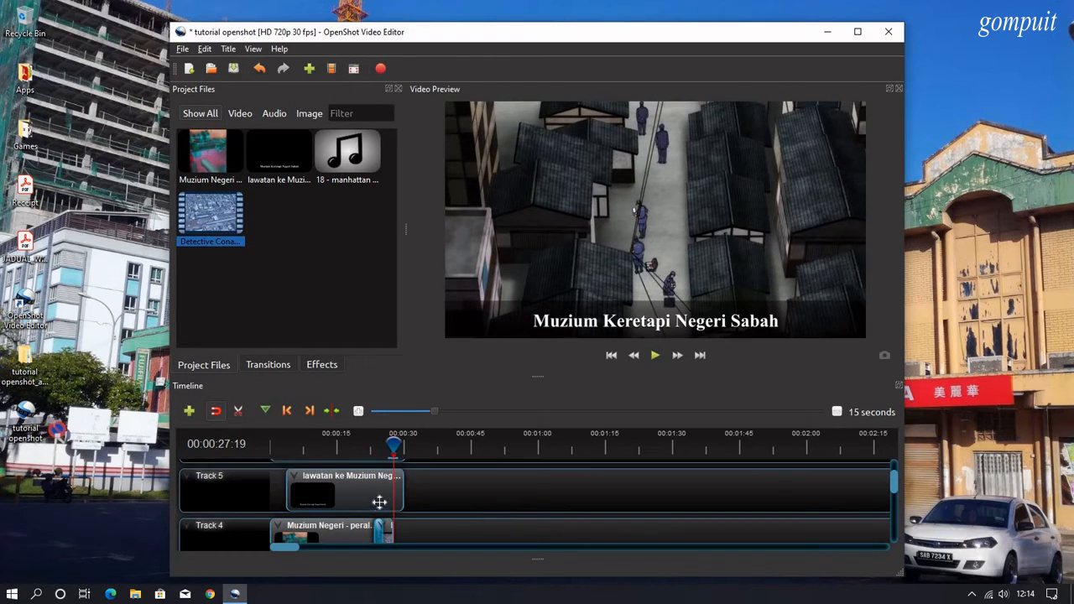
pyautogui.moveTo(395, 495); pyautogui.dragTo(394, 496)
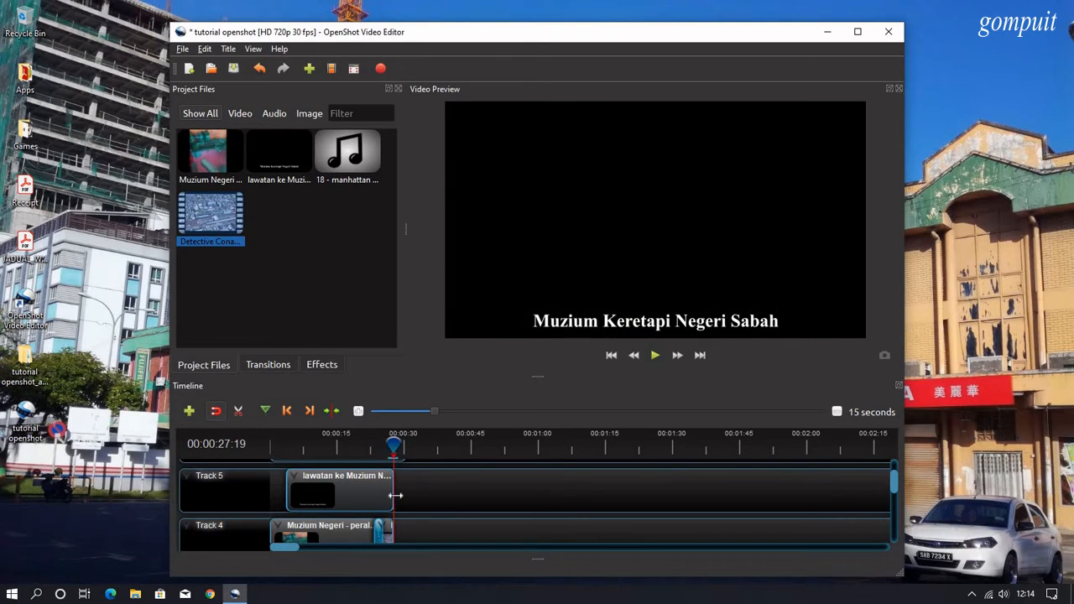
pyautogui.scroll(1, 437, 506)
pyautogui.moveTo(407, 485); pyautogui.dragTo(398, 485)
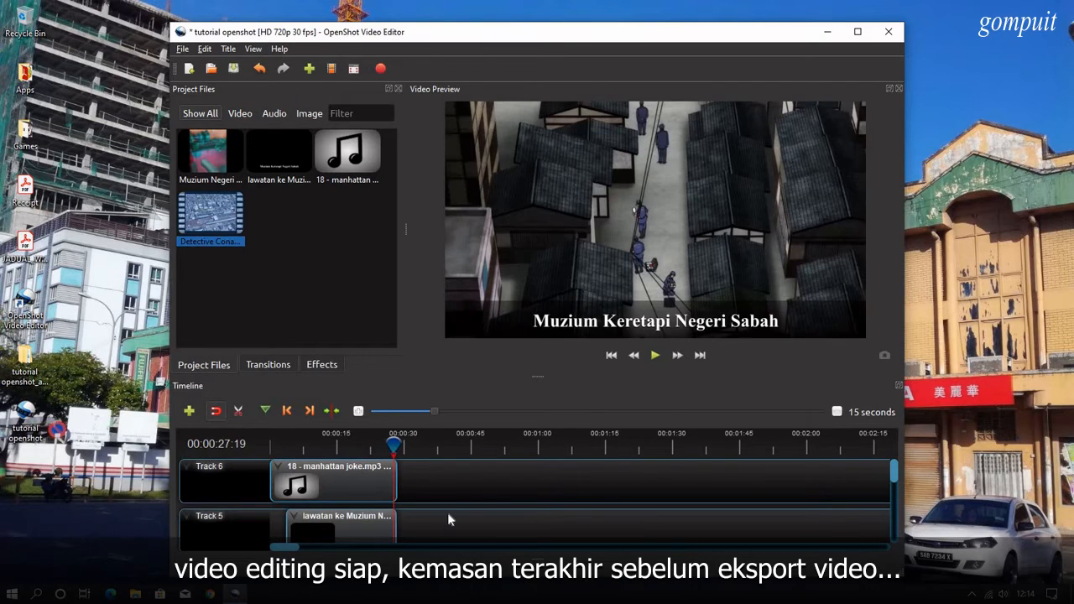
# Step: Apply a slow fade-out to the end of the short Detective Conan clip on Track 4
pyautogui.scroll(-2, 447, 512)
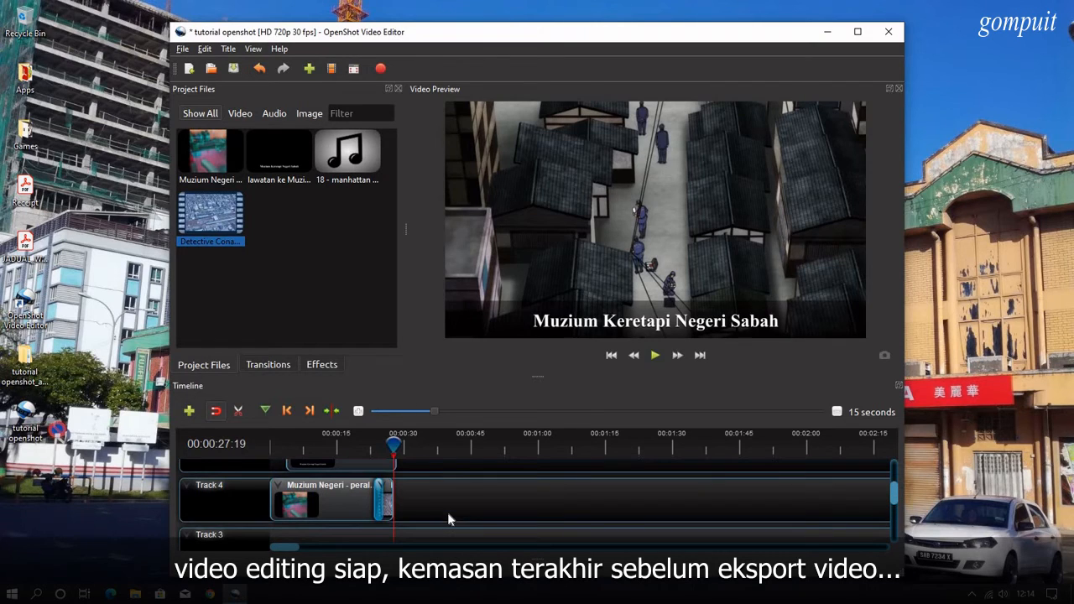
pyautogui.rightClick(388, 503)
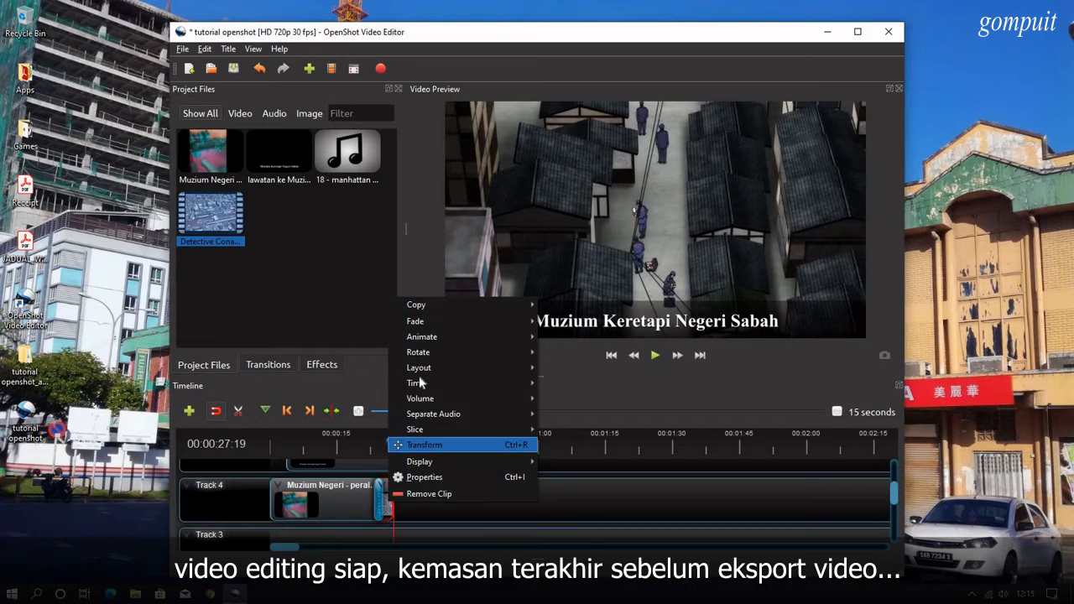
pyautogui.moveTo(478, 326)
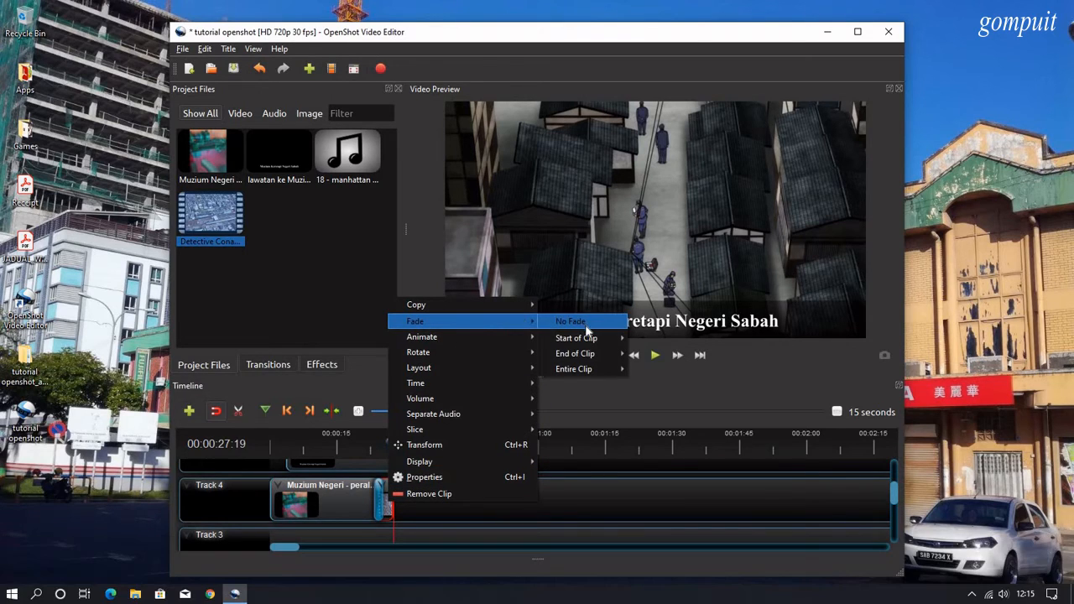
pyautogui.moveTo(590, 359)
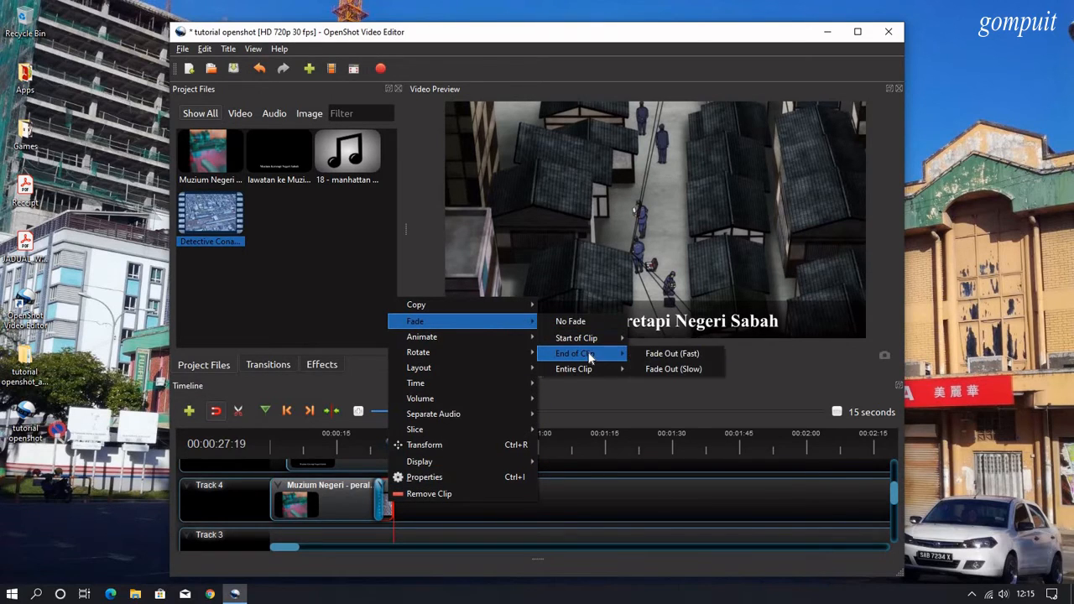
pyautogui.click(677, 370)
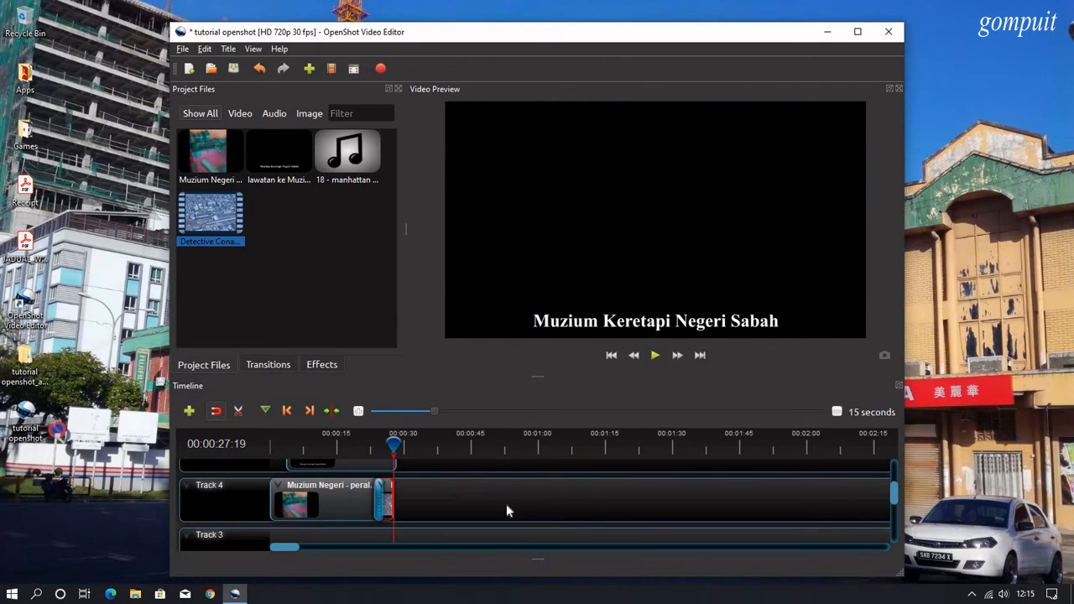
# Step: Apply a slow fade-out to the end of the subtitle title clip on Track 5
pyautogui.scroll(1, 494, 515)
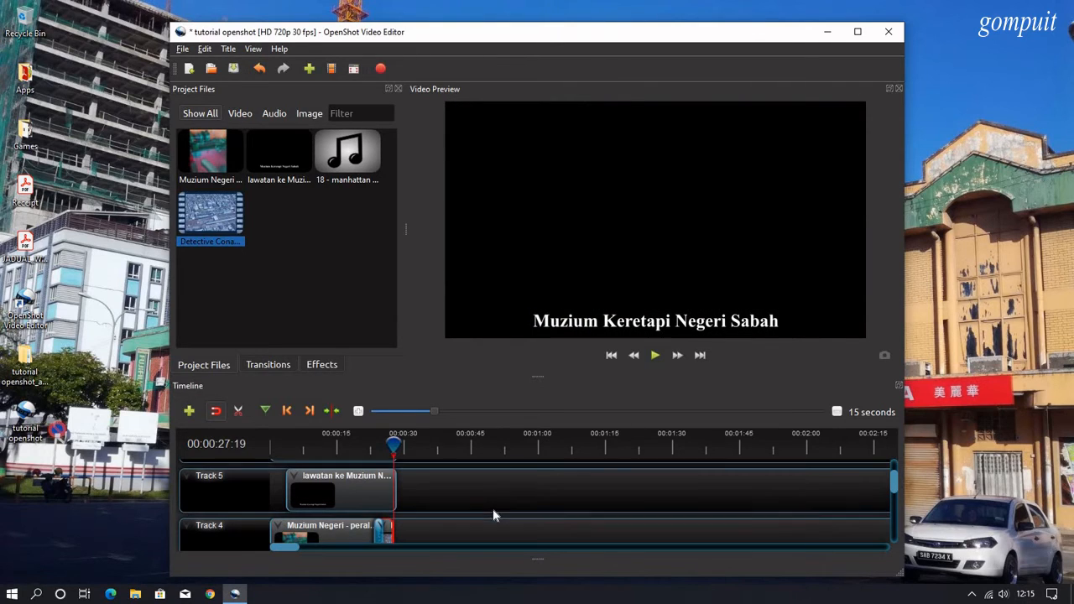
pyautogui.rightClick(372, 497)
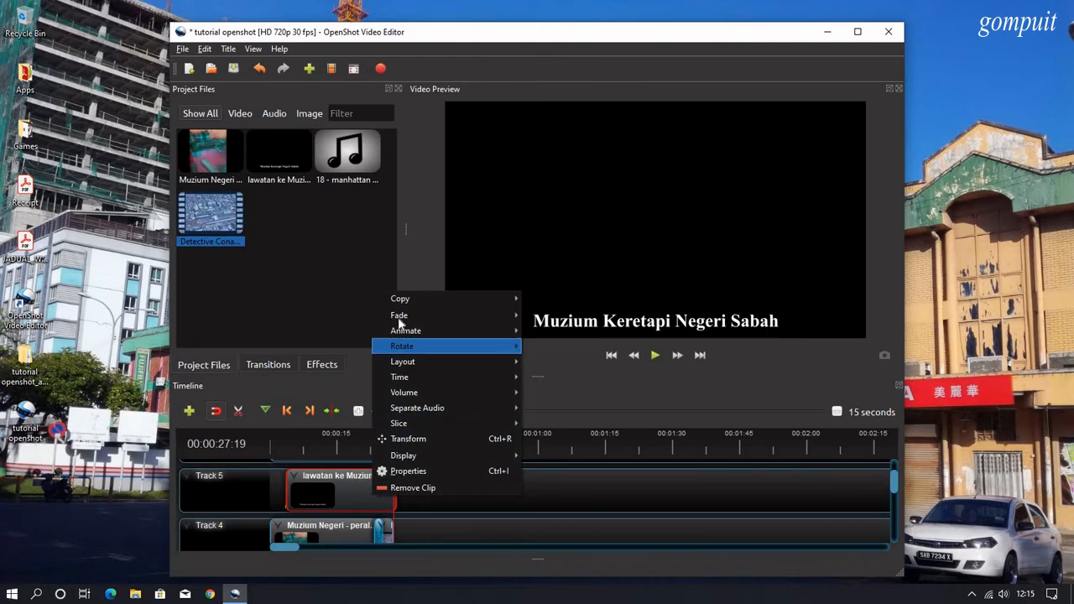
pyautogui.moveTo(416, 320)
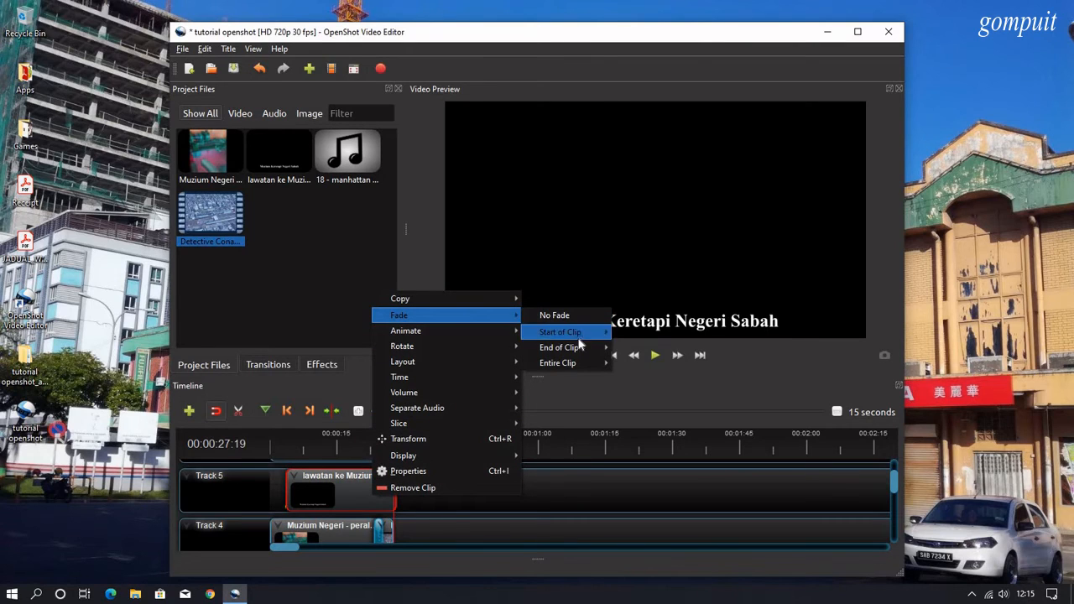
pyautogui.moveTo(582, 351)
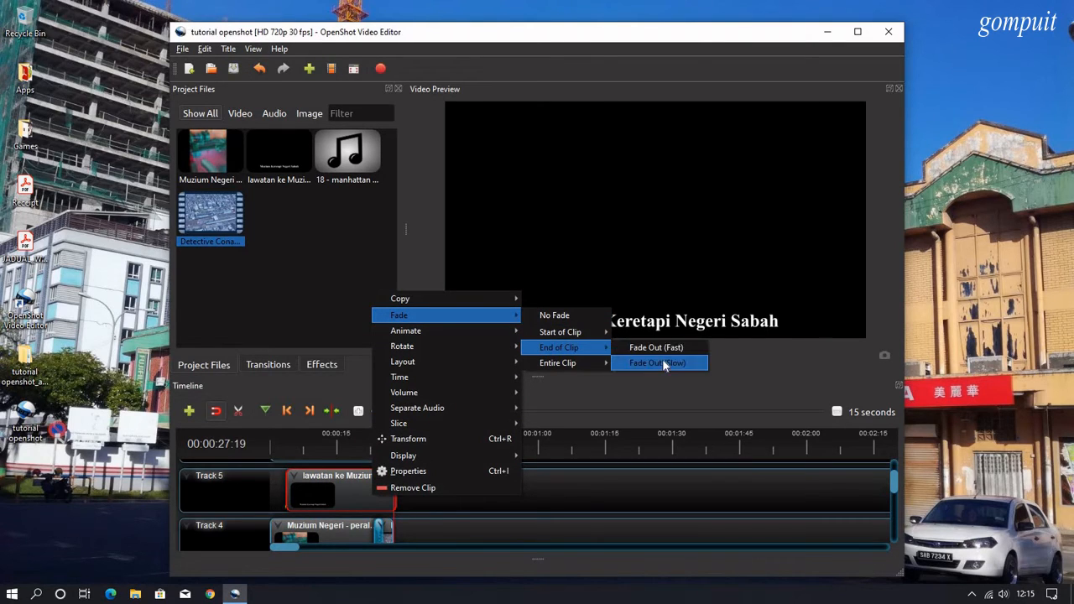
pyautogui.click(663, 361)
pyautogui.scroll(1, 470, 520)
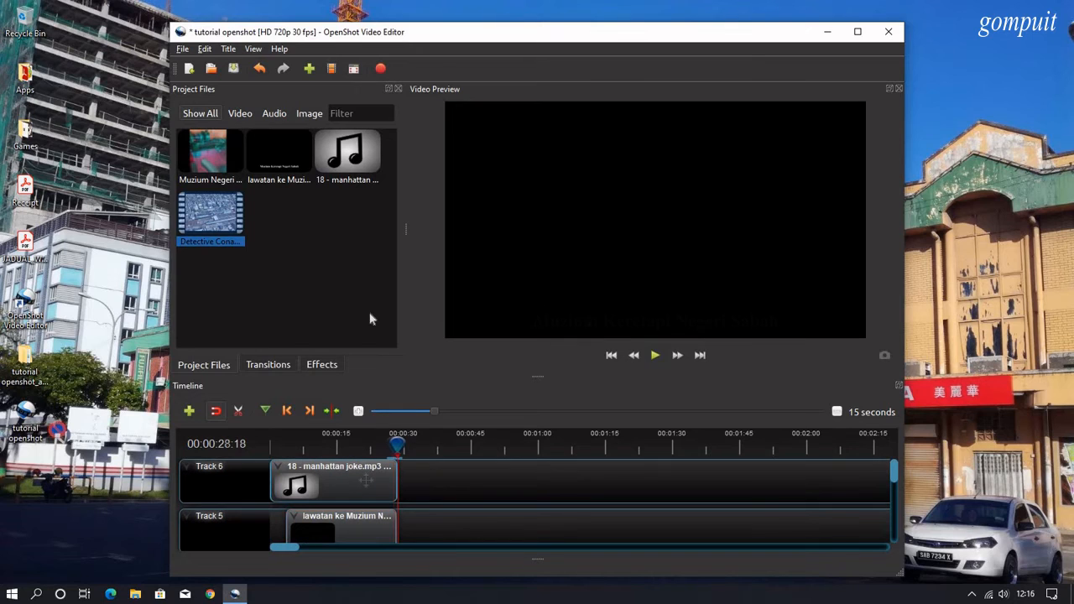
# Step: Export the video to the Desktop as "tutorial openshot" in MP4 (h.264), HD 720p 30 fps, High quality, and close the export dialog
pyautogui.click(380, 71)
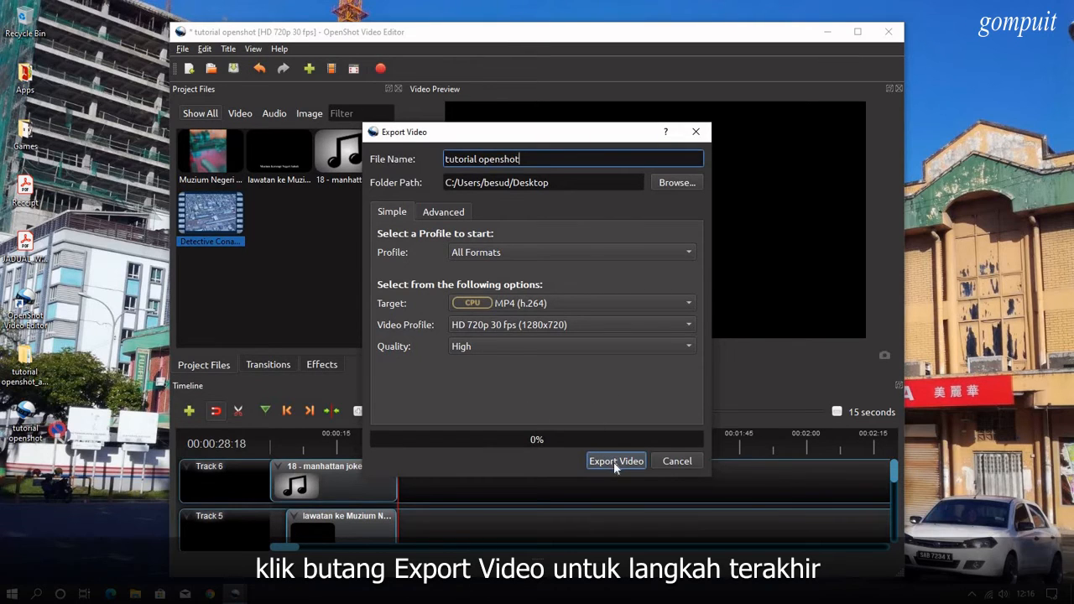
pyautogui.click(613, 462)
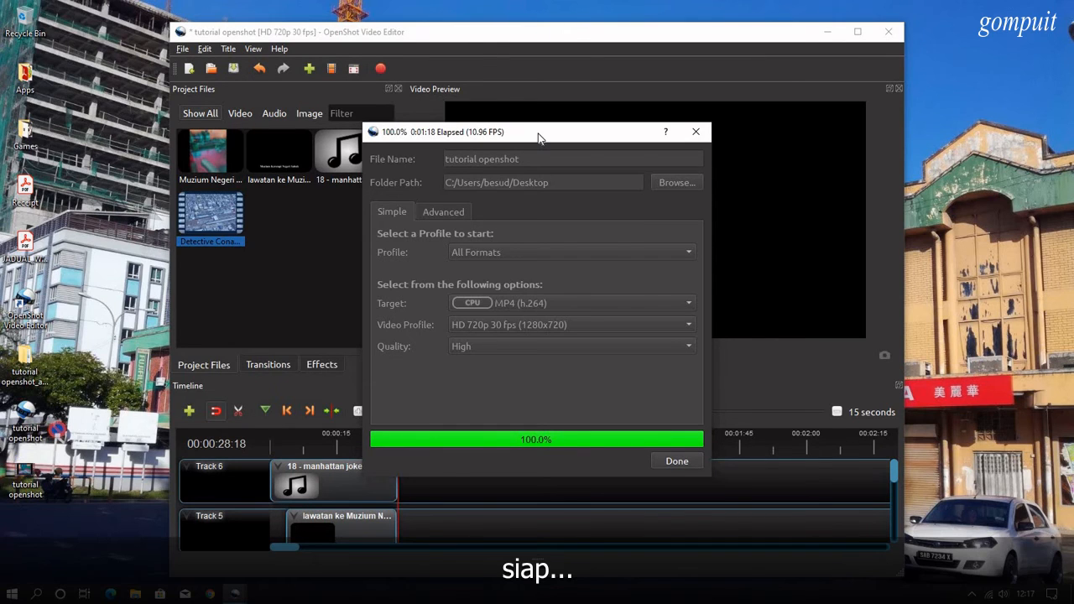
pyautogui.click(686, 466)
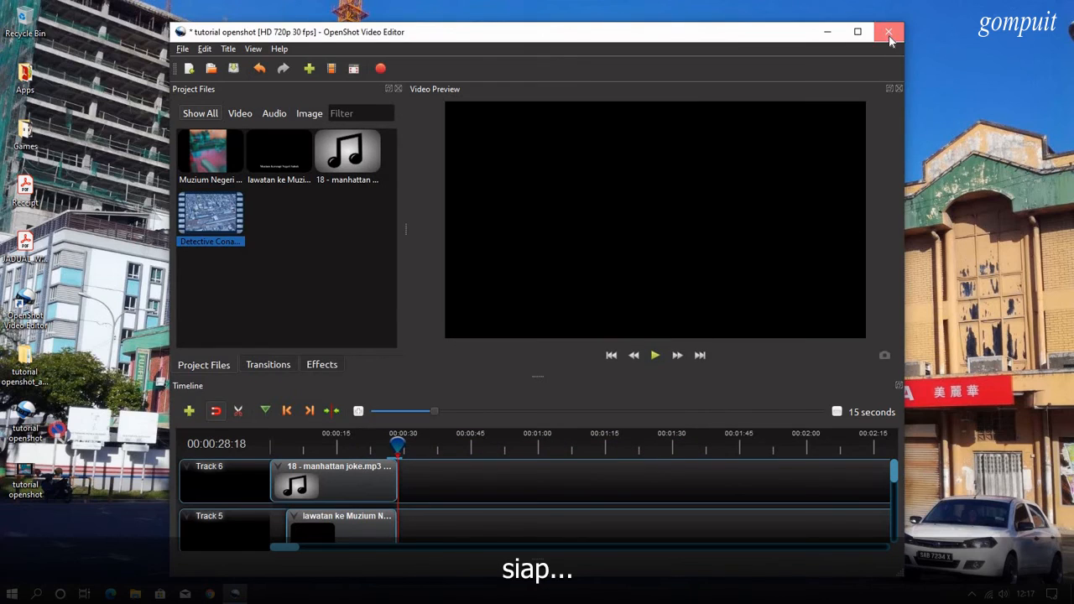
# Step: Close the video editor, saving the changes to the project
pyautogui.click(888, 34)
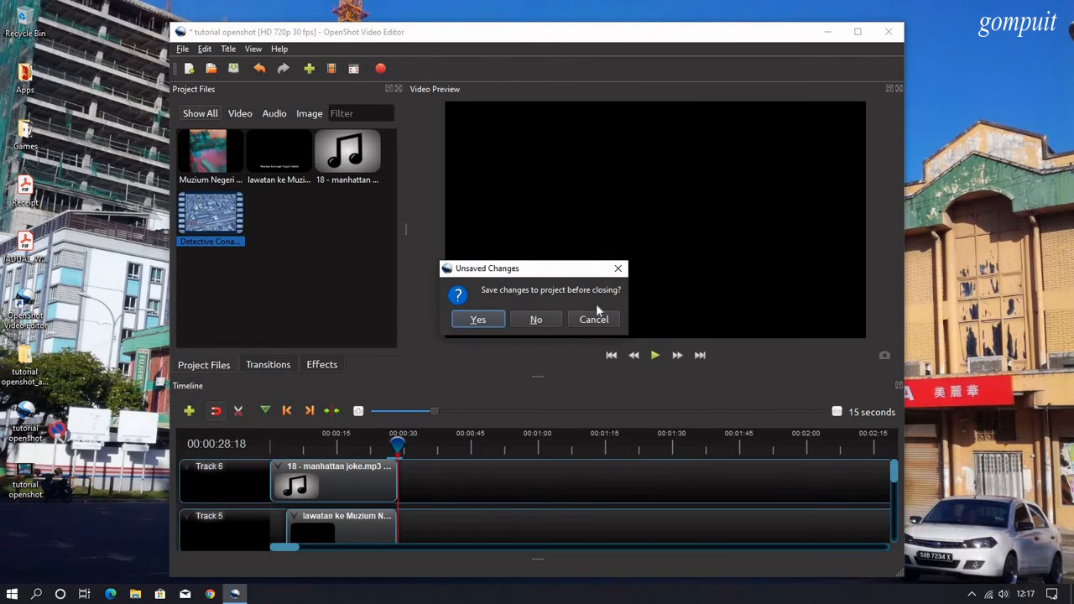
pyautogui.click(477, 320)
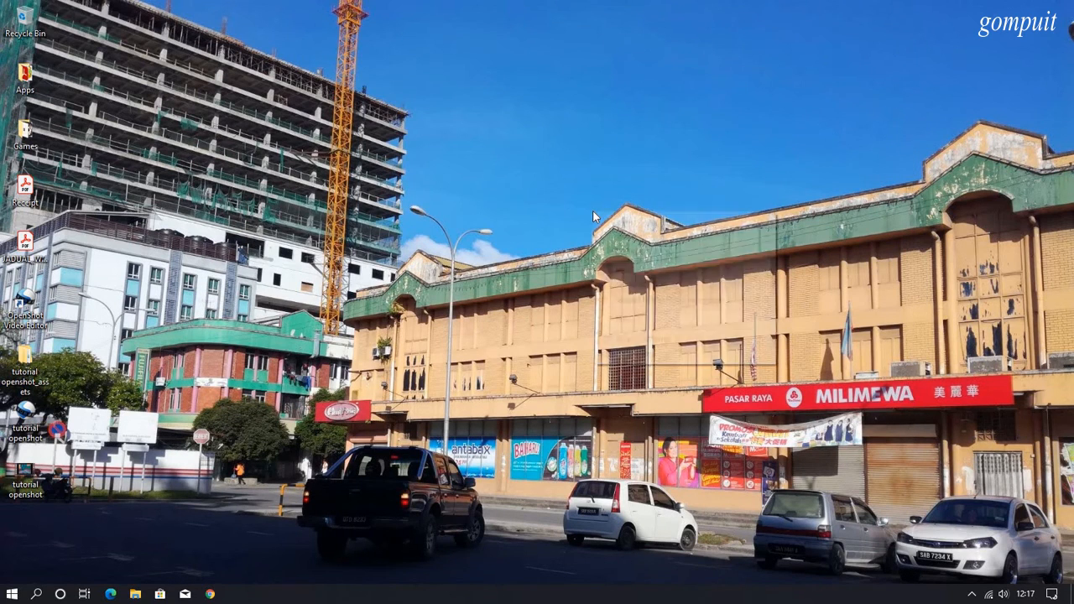
pyautogui.rightClick(592, 210)
pyautogui.click(621, 253)
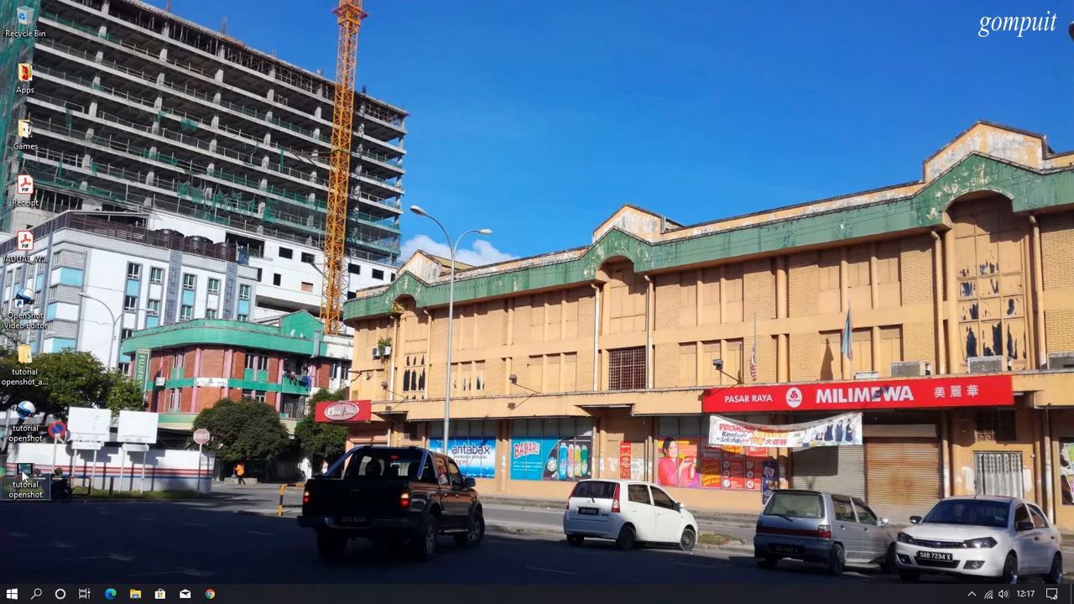
# Step: Move the exported "tutorial openshot" video to an empty spot on the desktop and play it full screen in PotPlayer
pyautogui.moveTo(25, 479); pyautogui.dragTo(90, 534)
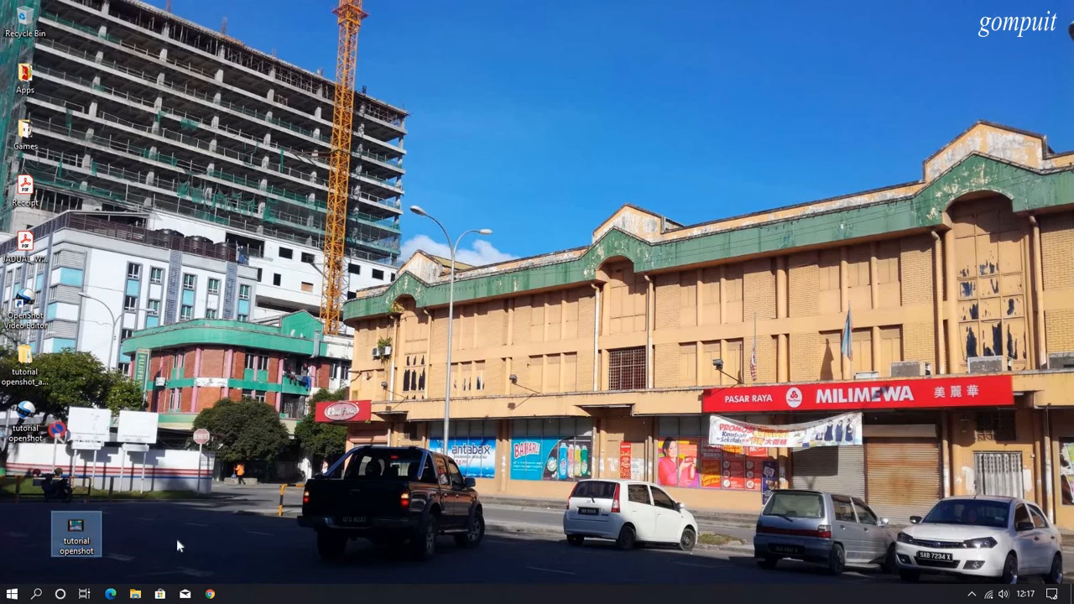
pyautogui.click(191, 542)
pyautogui.doubleClick(83, 538)
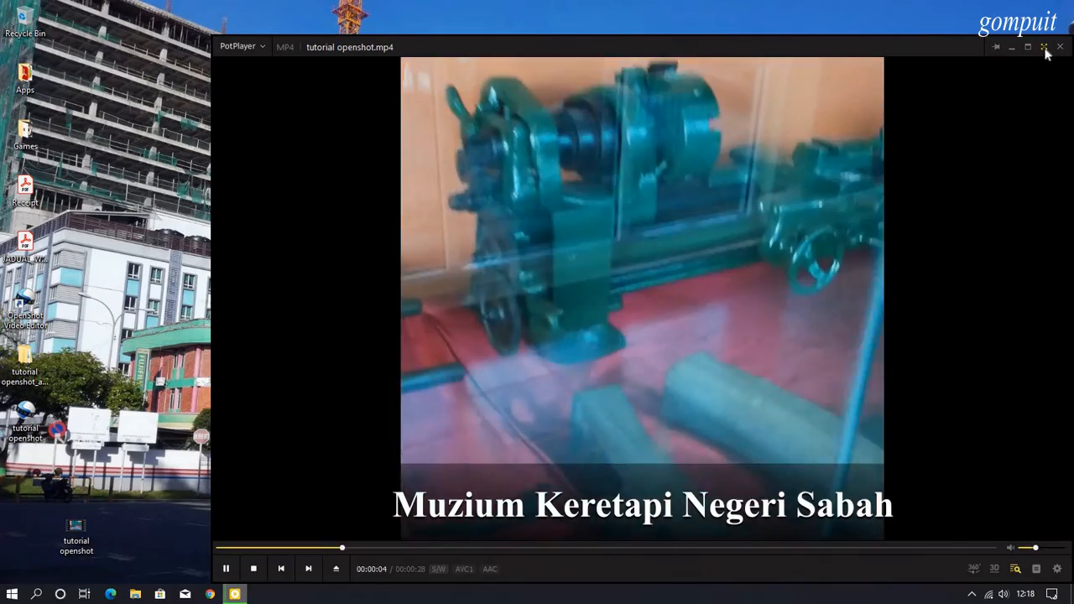
pyautogui.click(1044, 47)
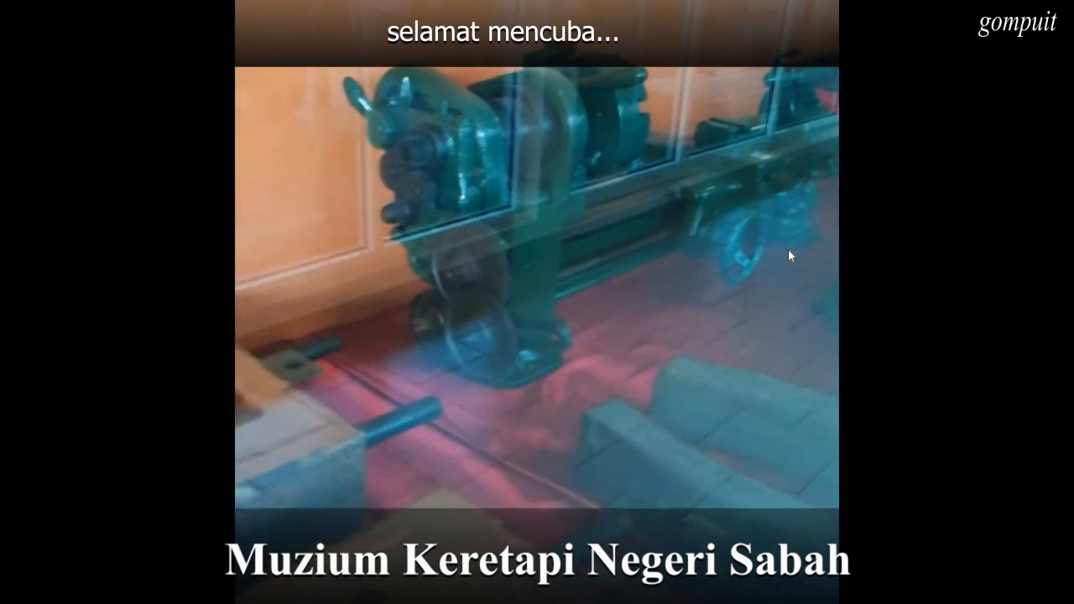
# Step: Raise the volume of the full-screen video and dismiss the PotPlayer pop-up
pyautogui.moveTo(1027, 597)
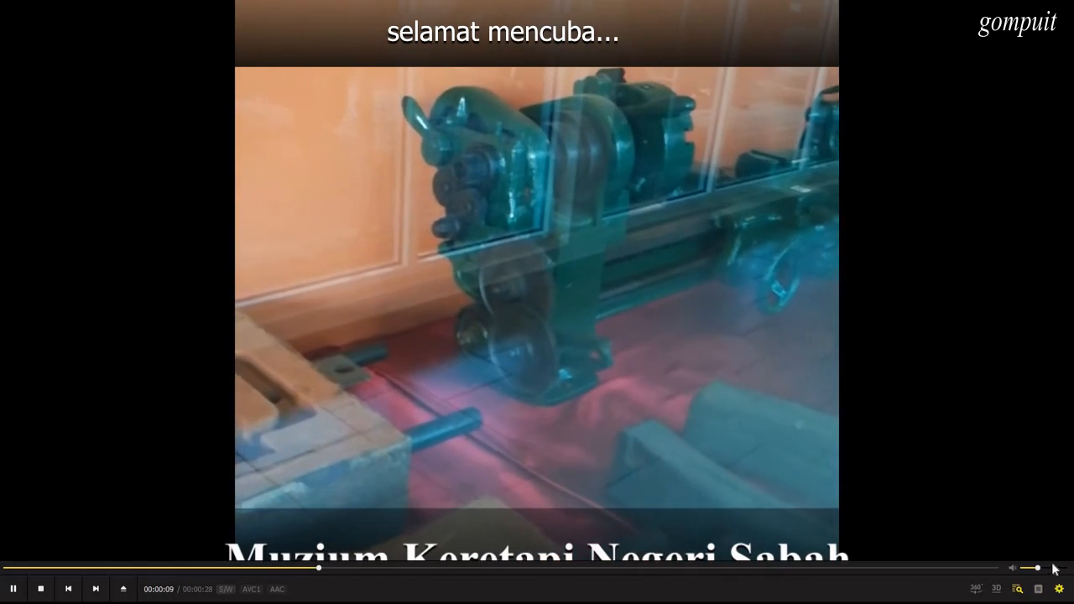
pyautogui.scroll(6, 1045, 574)
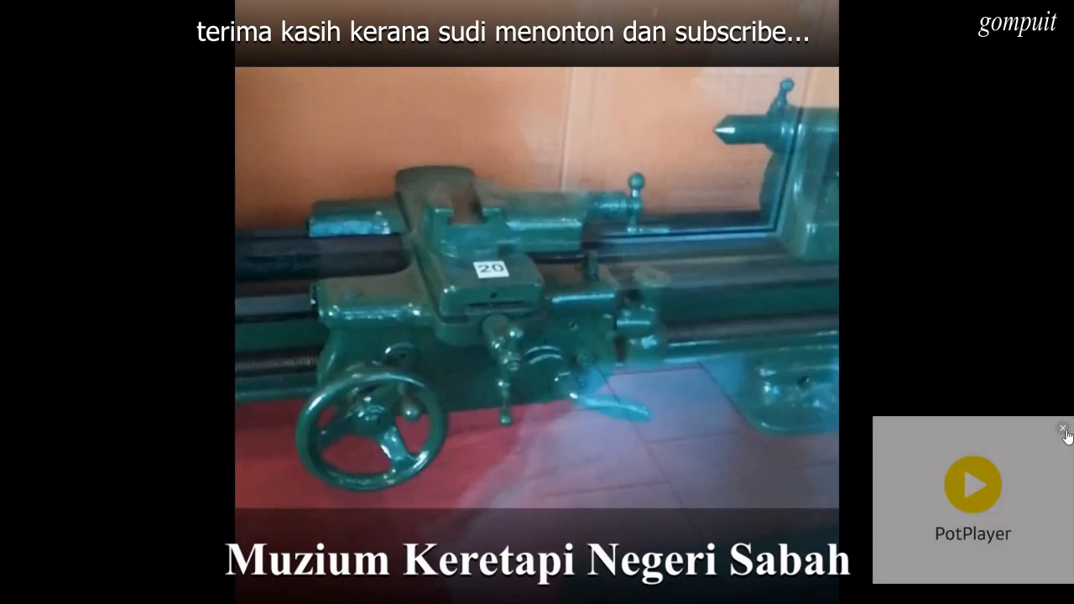
pyautogui.click(1063, 430)
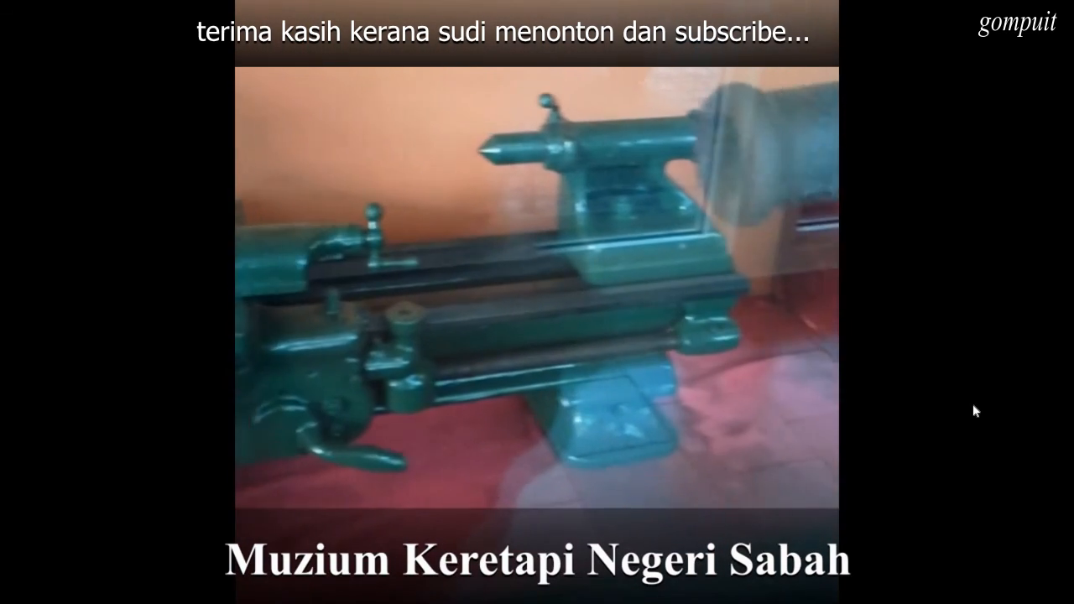